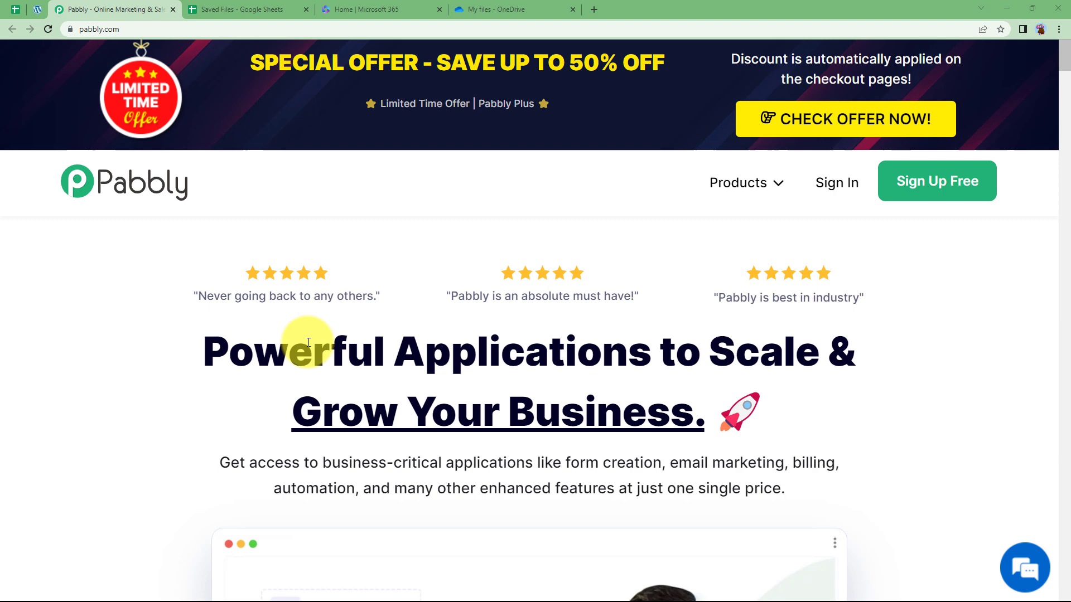
Step: Sign in to Pabbly and open the Pabbly Connect app
left_click(251, 9)
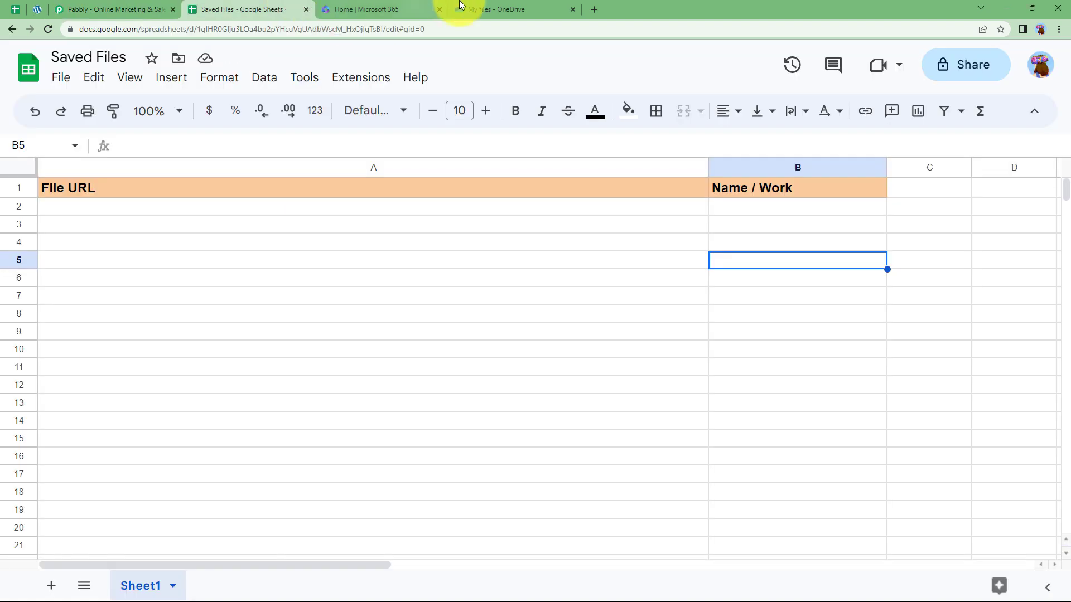
left_click(507, 7)
left_click(116, 7)
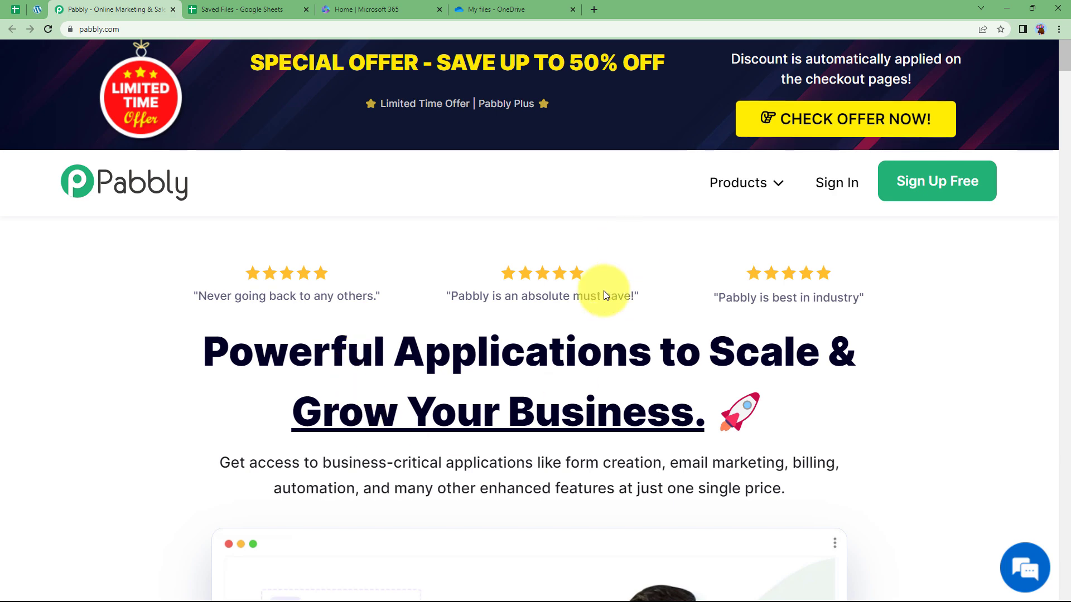
left_click(839, 186)
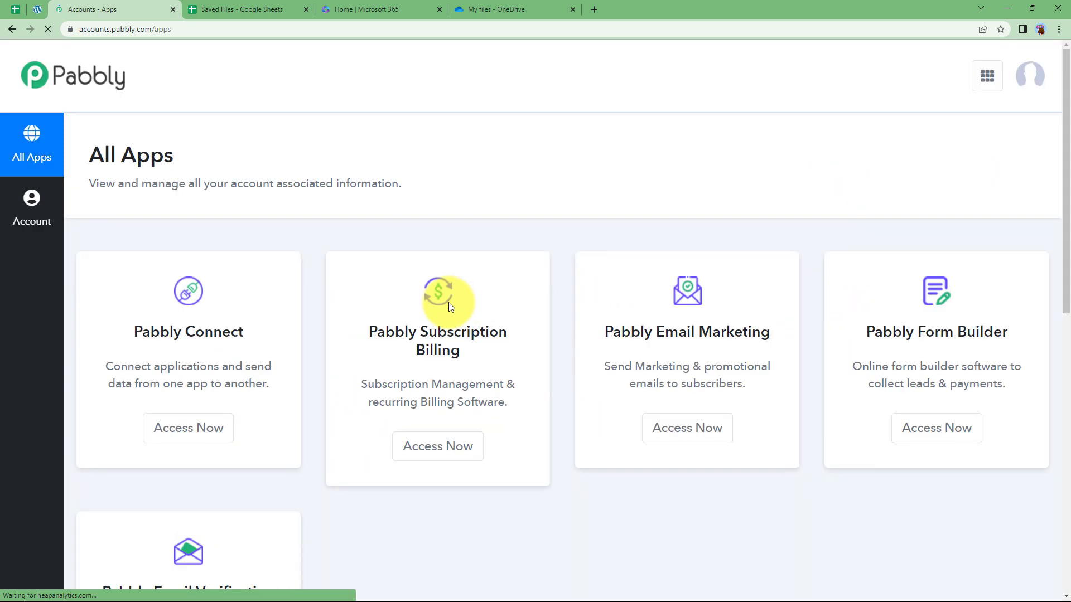
scroll(464, 346, "down", 2)
scroll(464, 346, "down", 2)
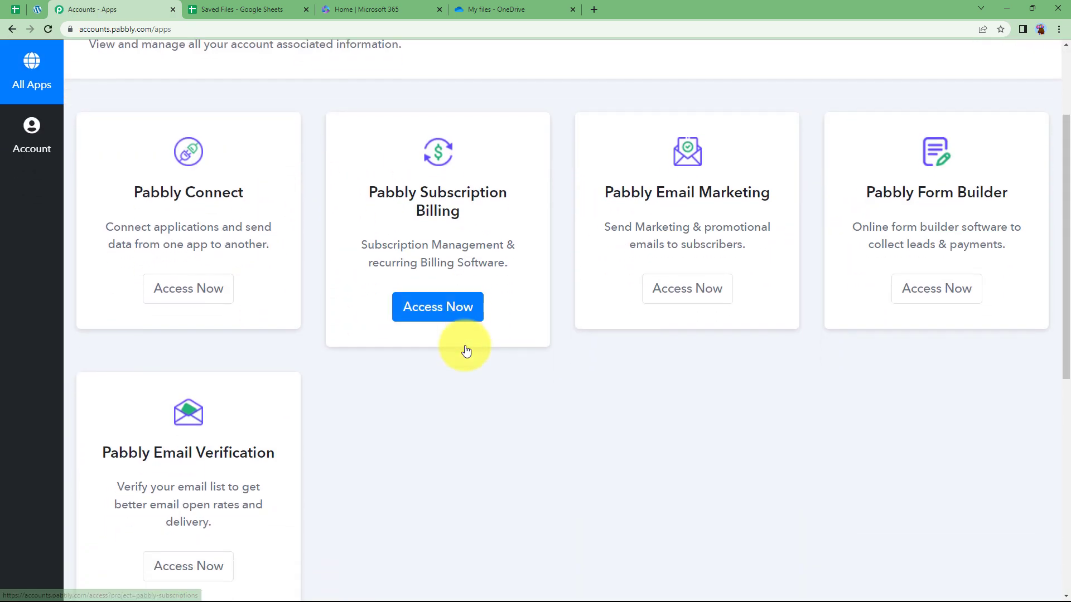
scroll(464, 345, "up", 3)
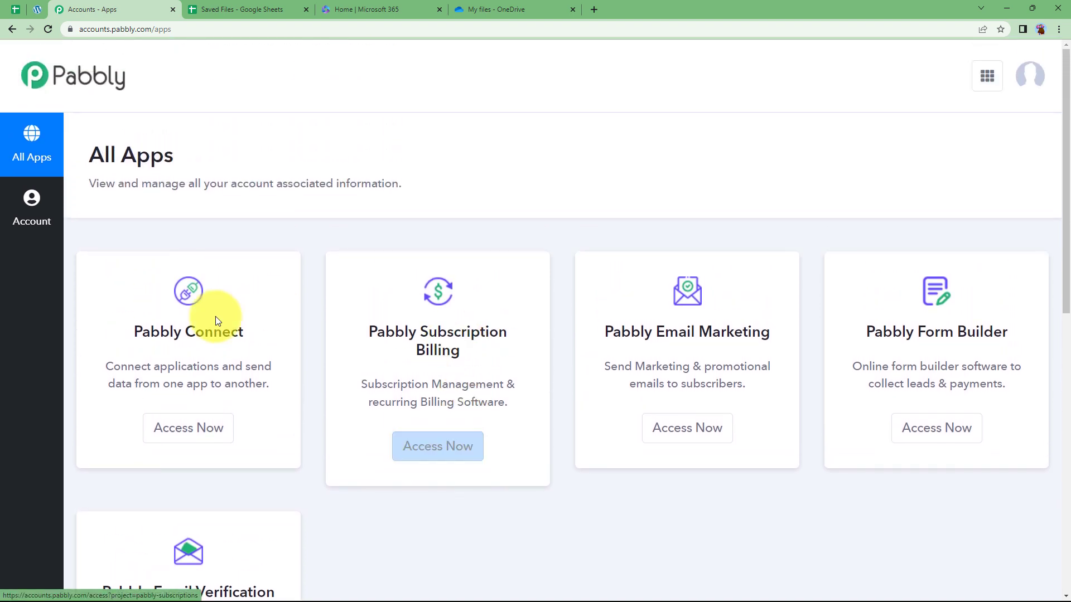
left_click_drag(123, 332, 260, 331)
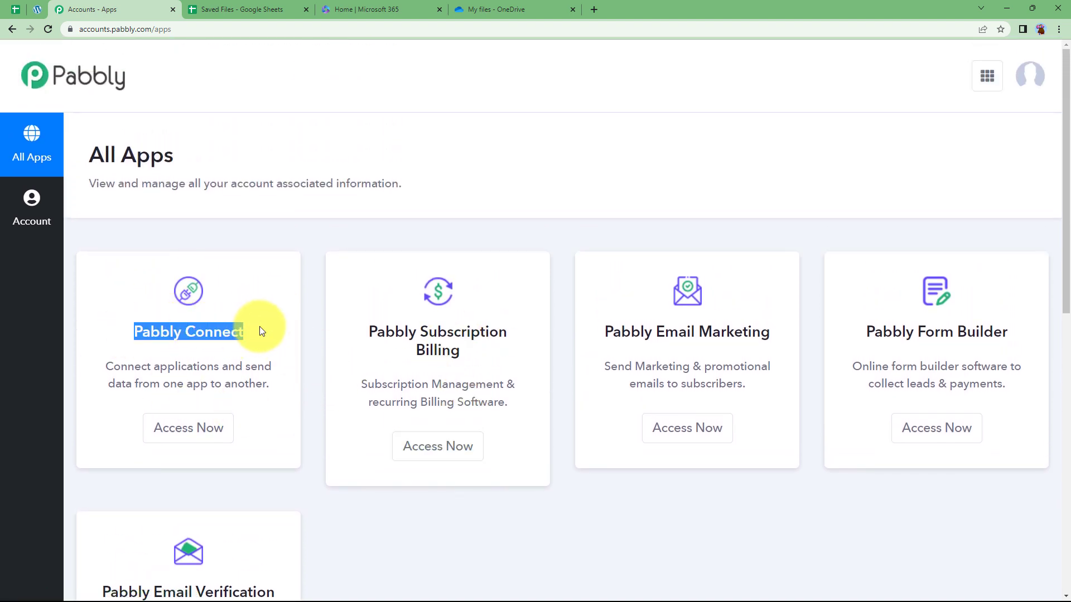
scroll(251, 357, "down", 1)
left_click(213, 371)
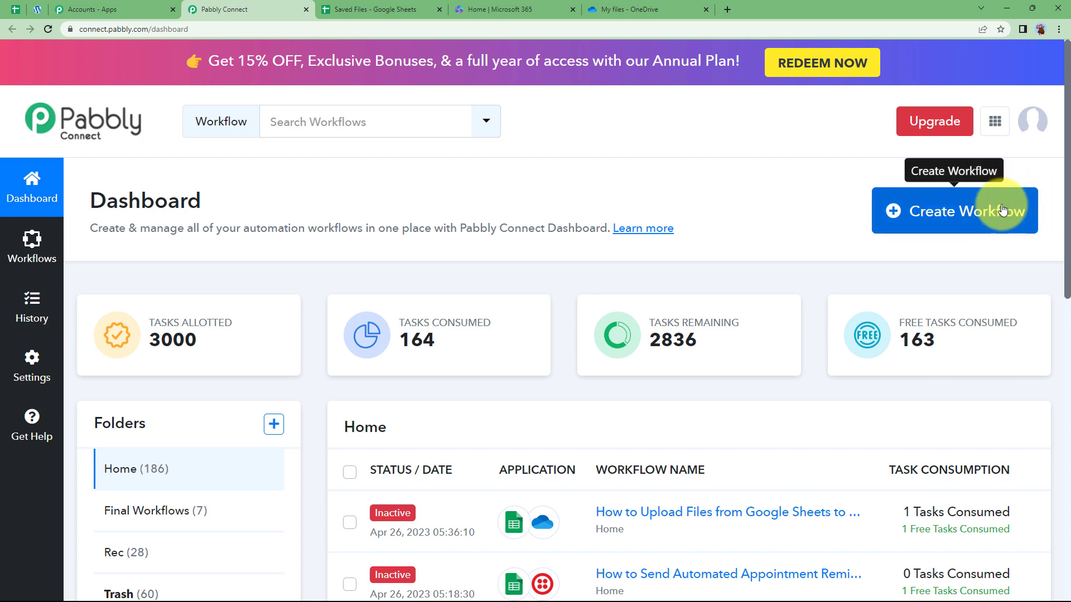
Step: Create a workflow named 'Upload Files from Google sheets to Onedrive' and collapse its trigger card
left_click(1002, 210)
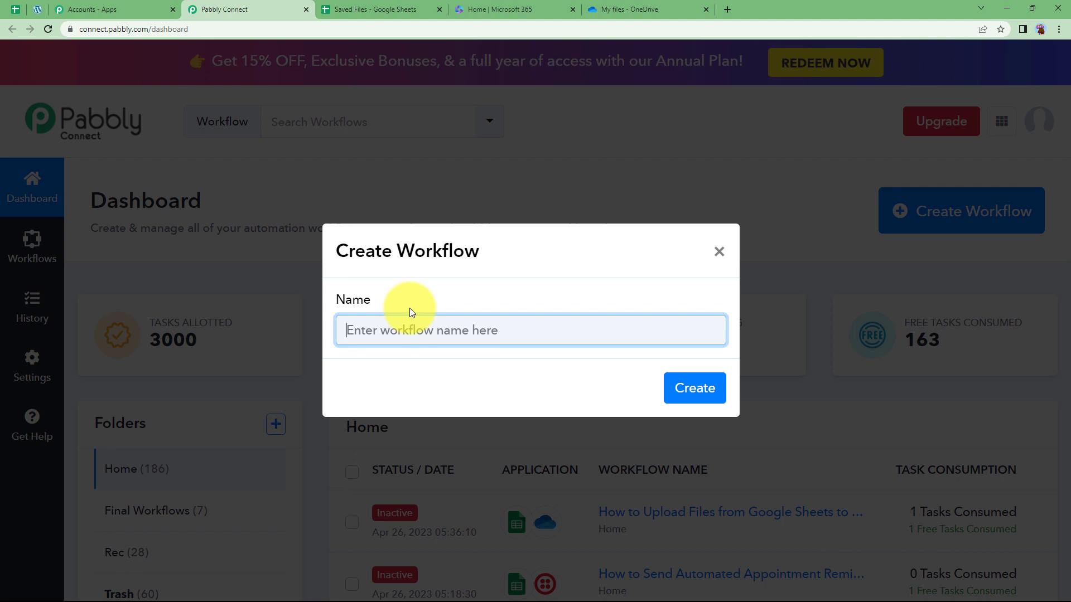
type("Upload Files from Google sheets to Onedrive")
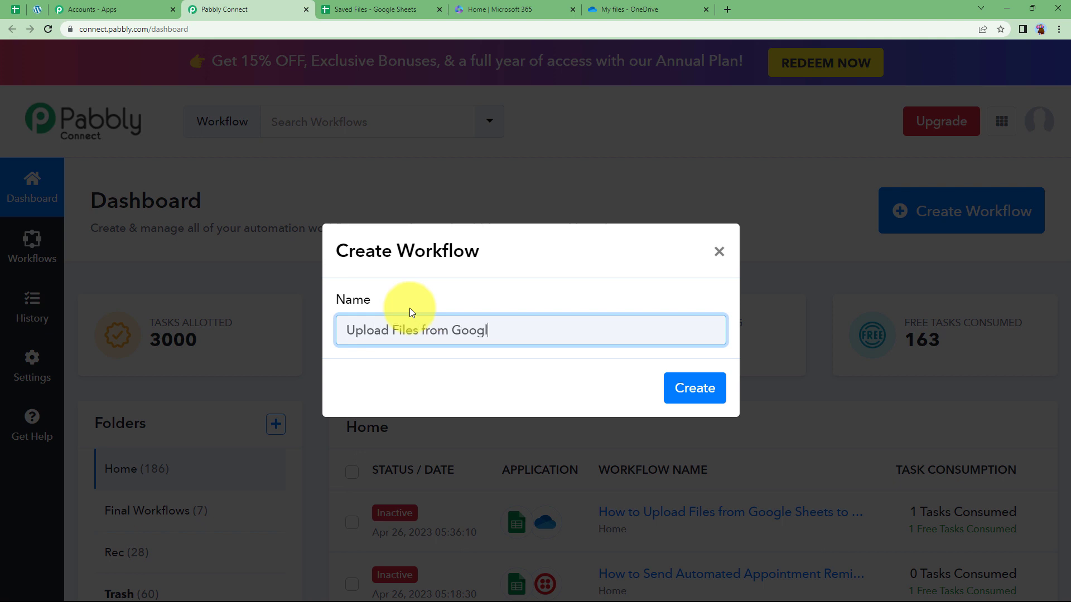
left_click(693, 388)
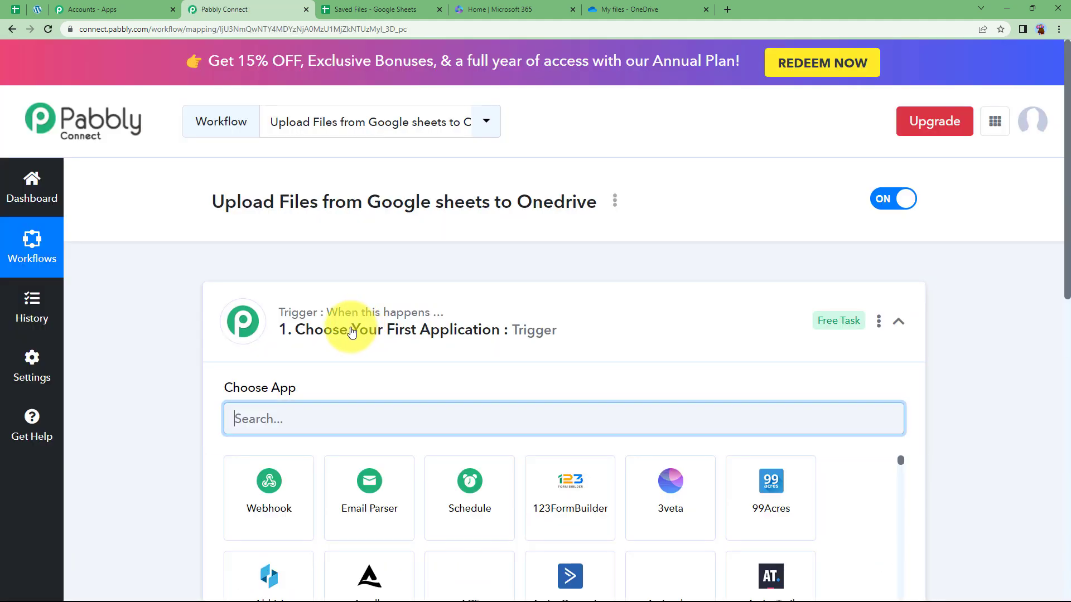
scroll(427, 223, "down", 3)
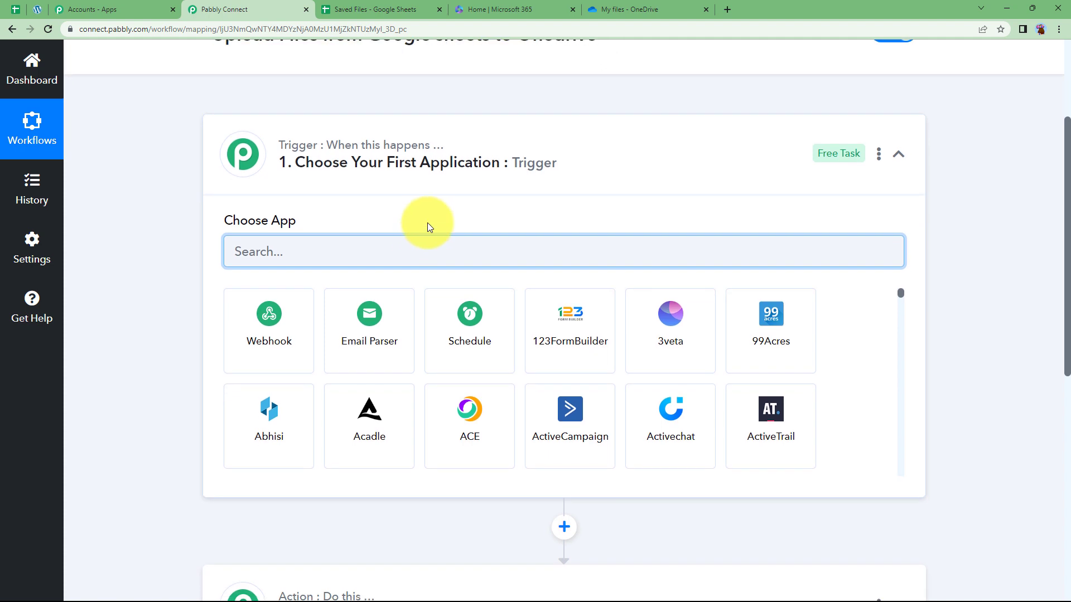
left_click(449, 170)
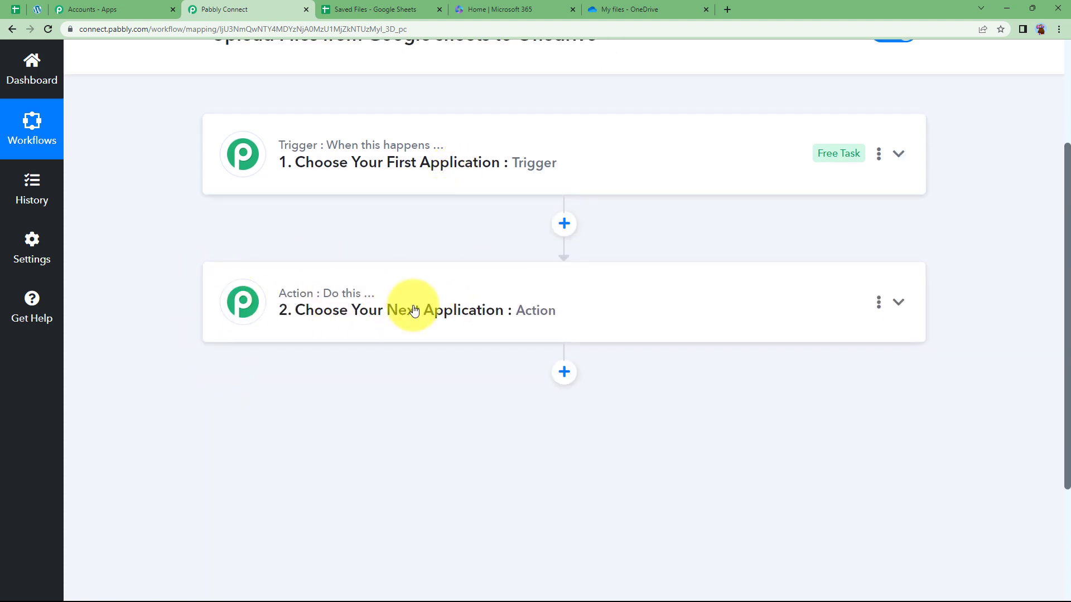
scroll(413, 309, "up", 1)
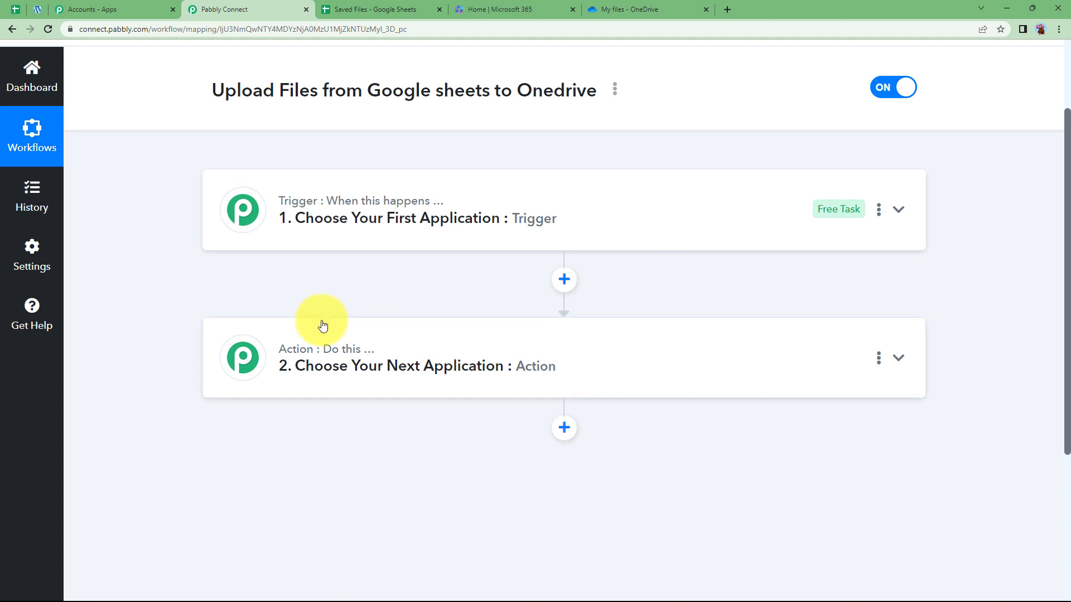
left_click(385, 8)
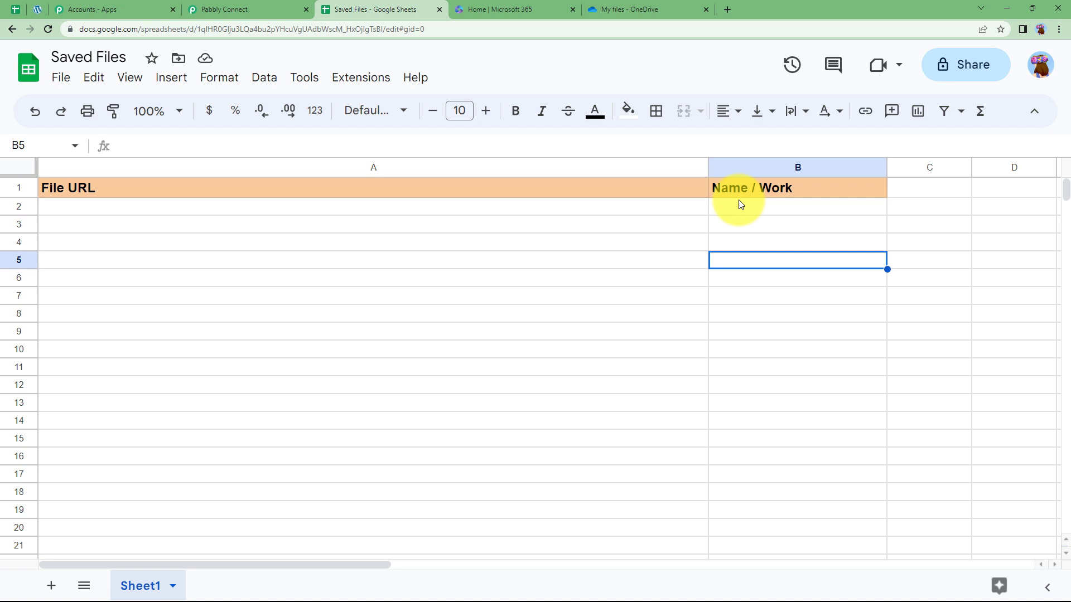
Step: Check cell B2 under Name / Work and the OneDrive files, then return to the workflow
left_click(775, 207)
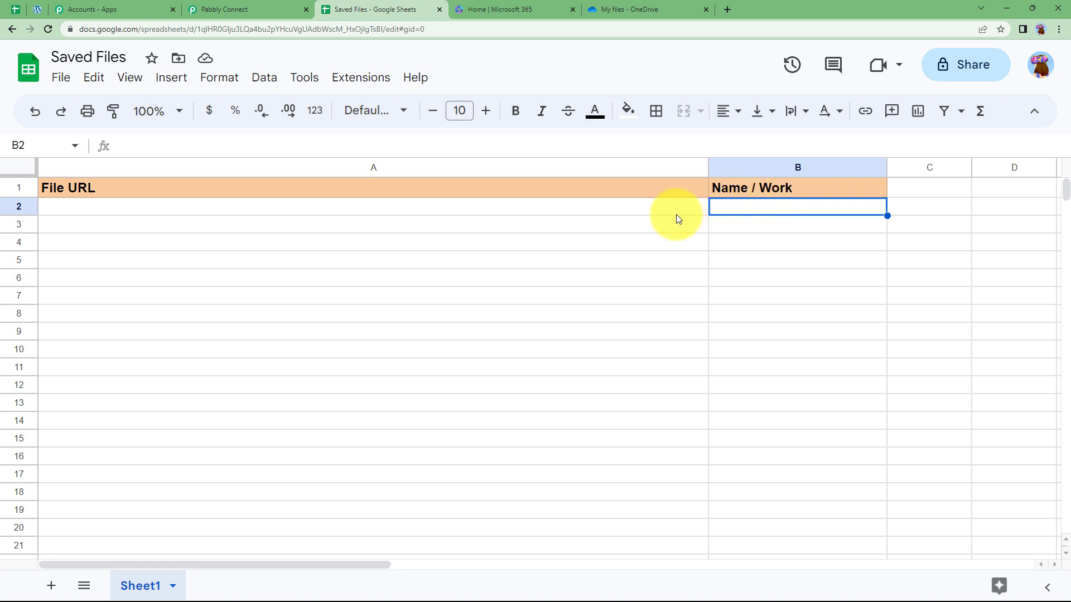
left_click(641, 7)
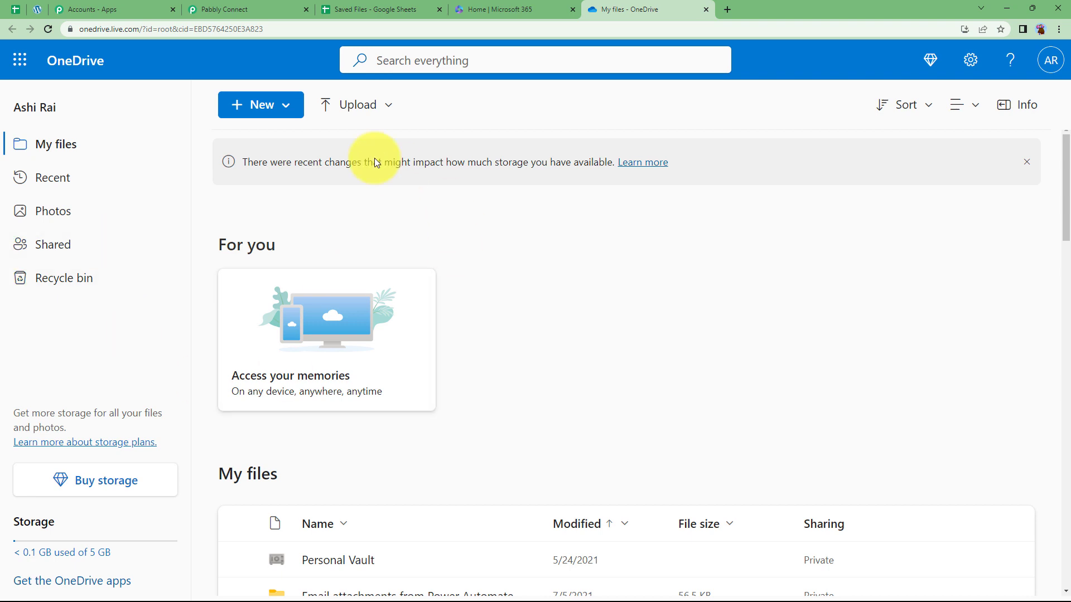
left_click(265, 10)
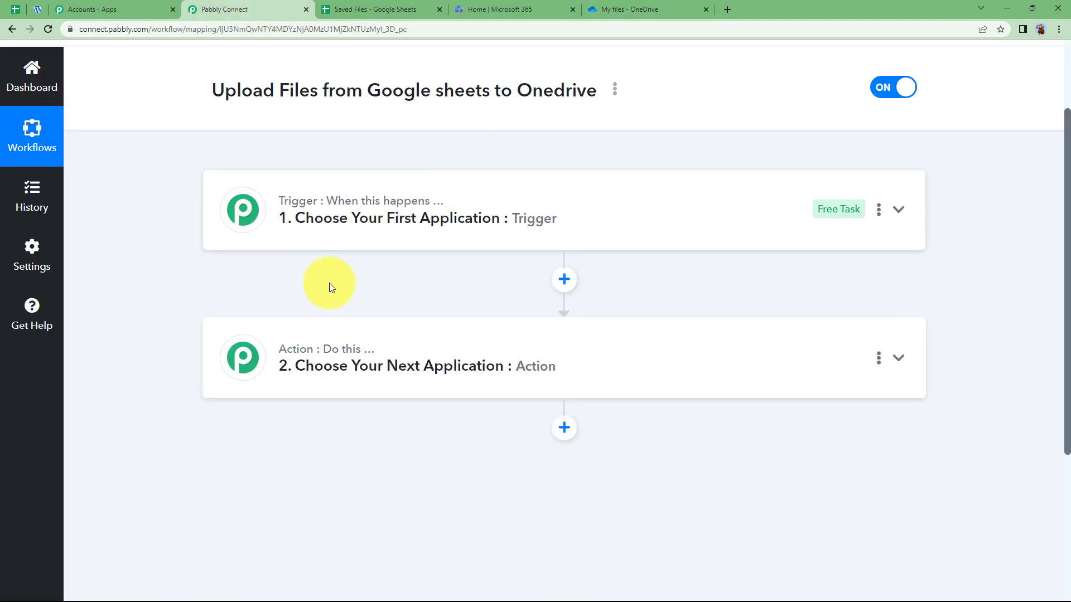
Step: Set the trigger to Google Sheets with the New or Updated Spreadsheet Row event
scroll(411, 296, "up", 1)
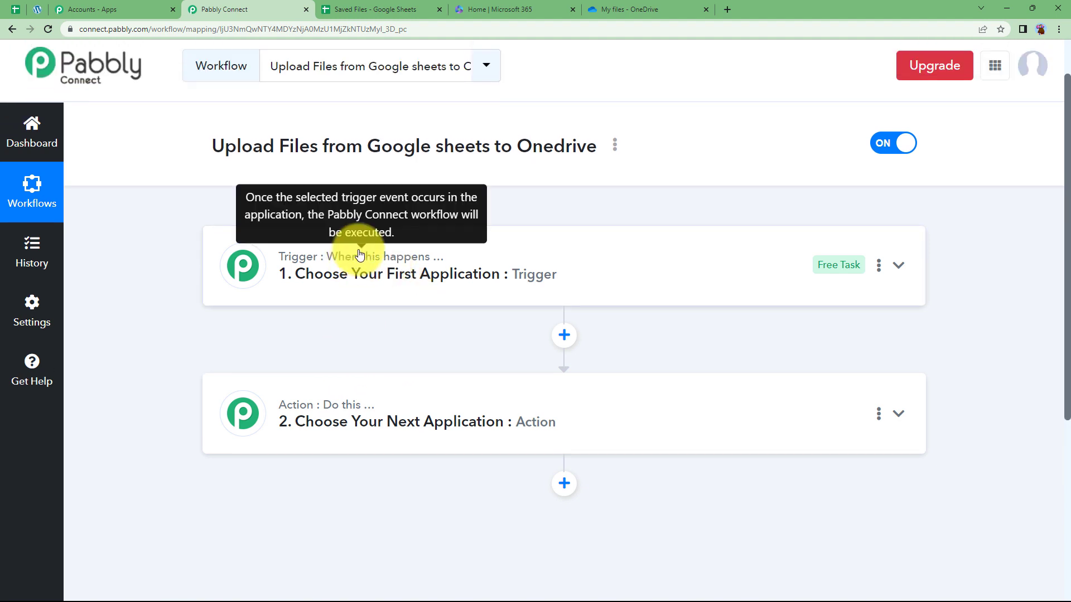
left_click(326, 257)
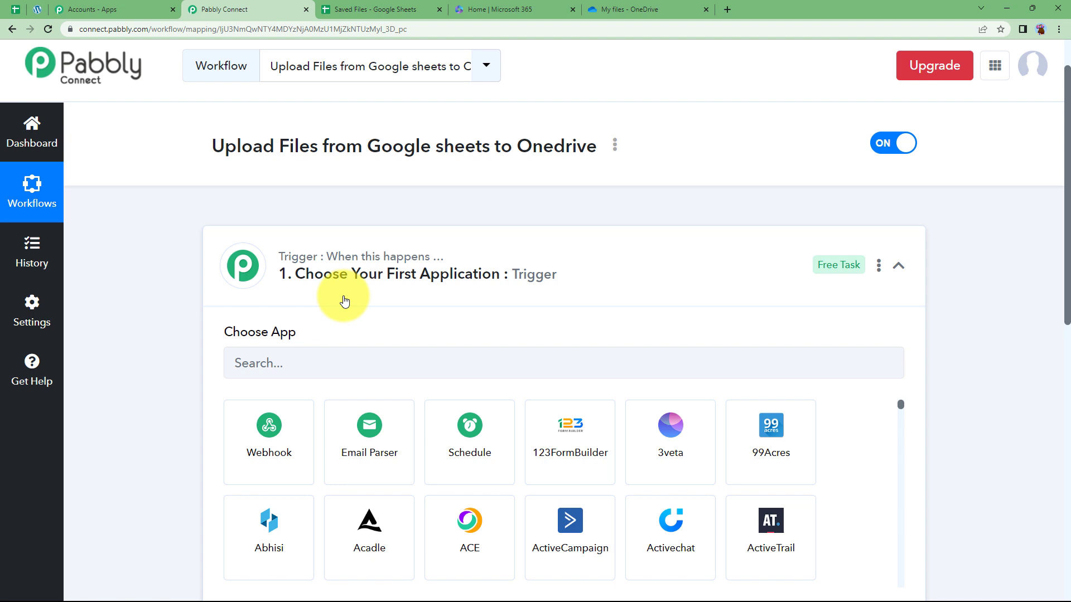
left_click(358, 269)
left_click(329, 404)
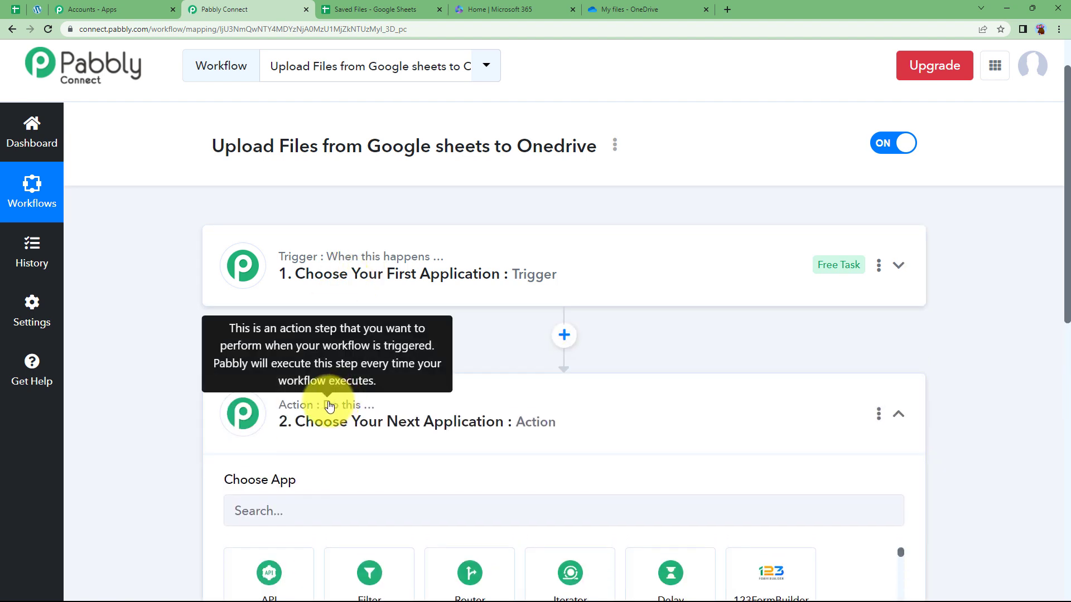
left_click(306, 276)
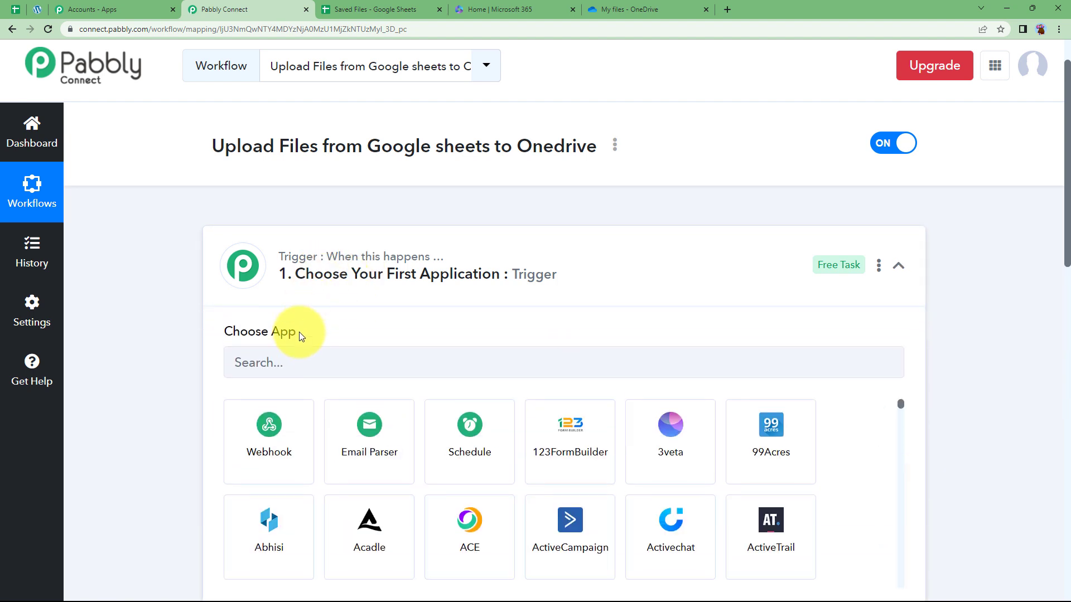
left_click(298, 361)
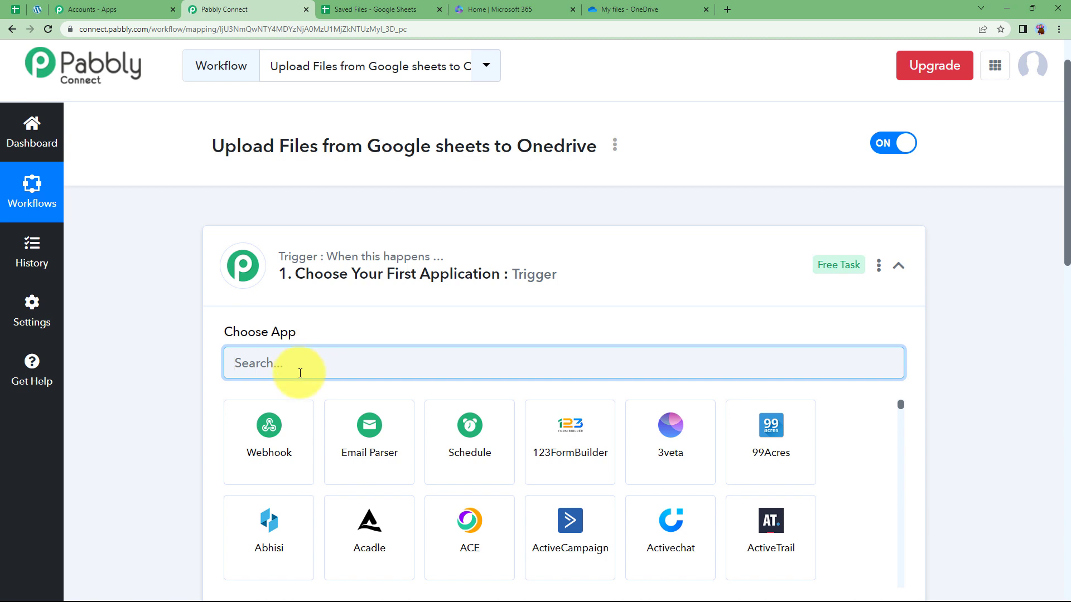
type("google sheets")
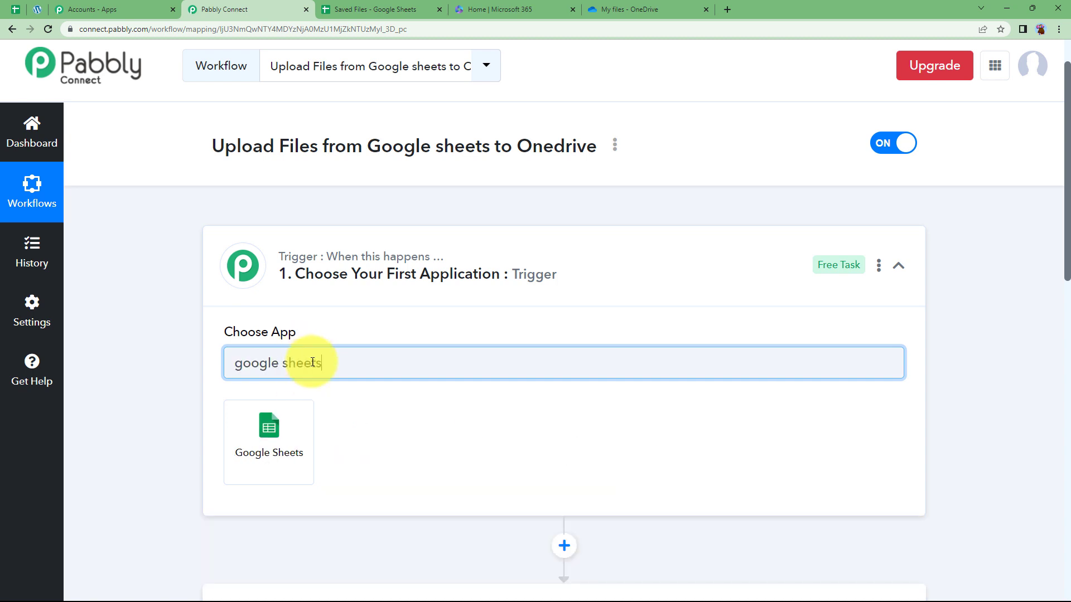
left_click(269, 429)
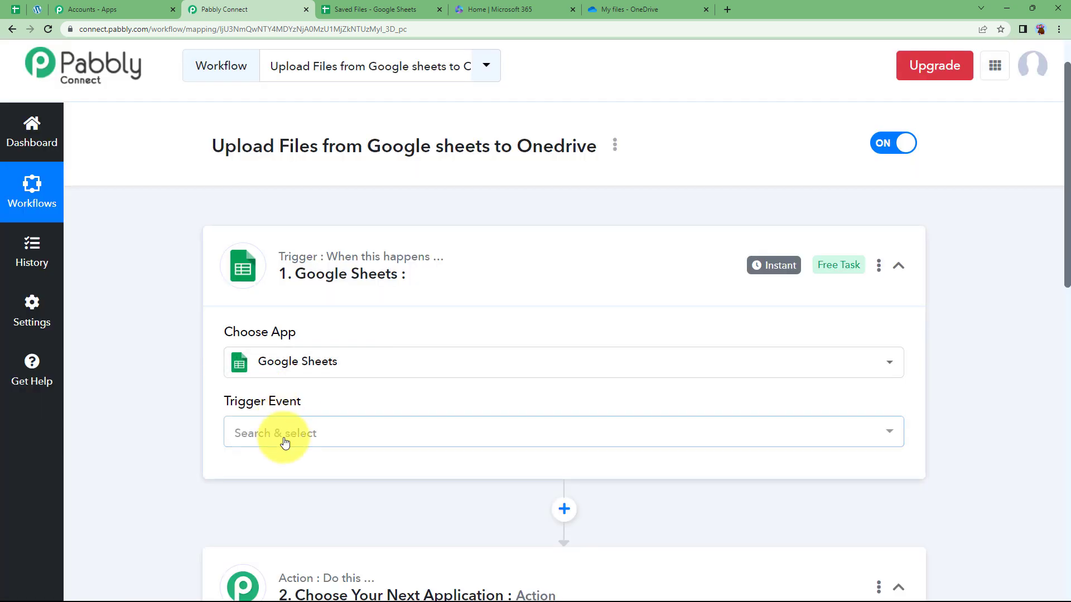
left_click(283, 438)
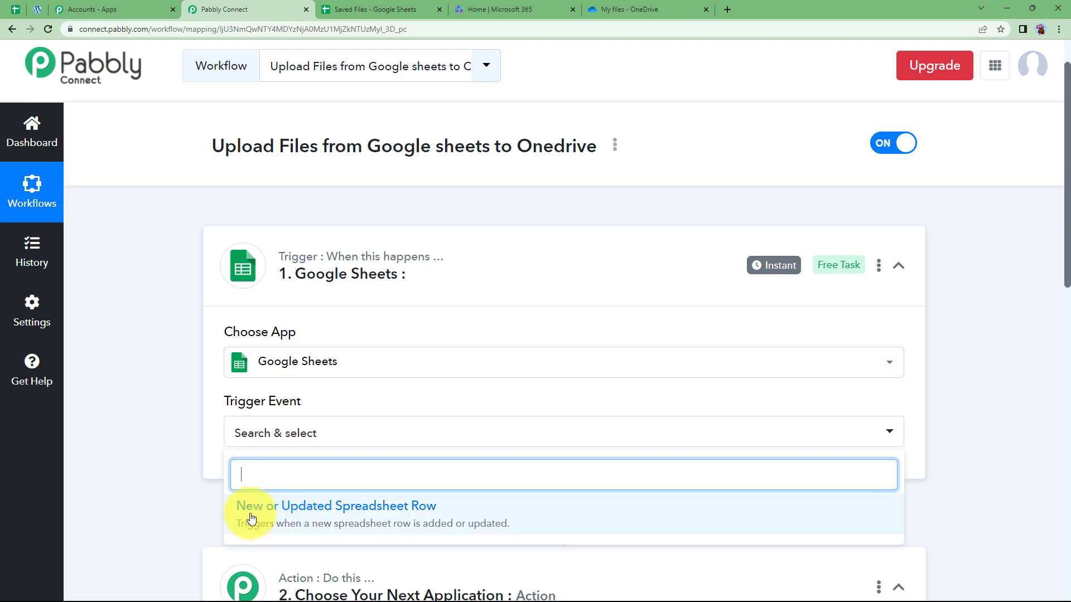
left_click(334, 516)
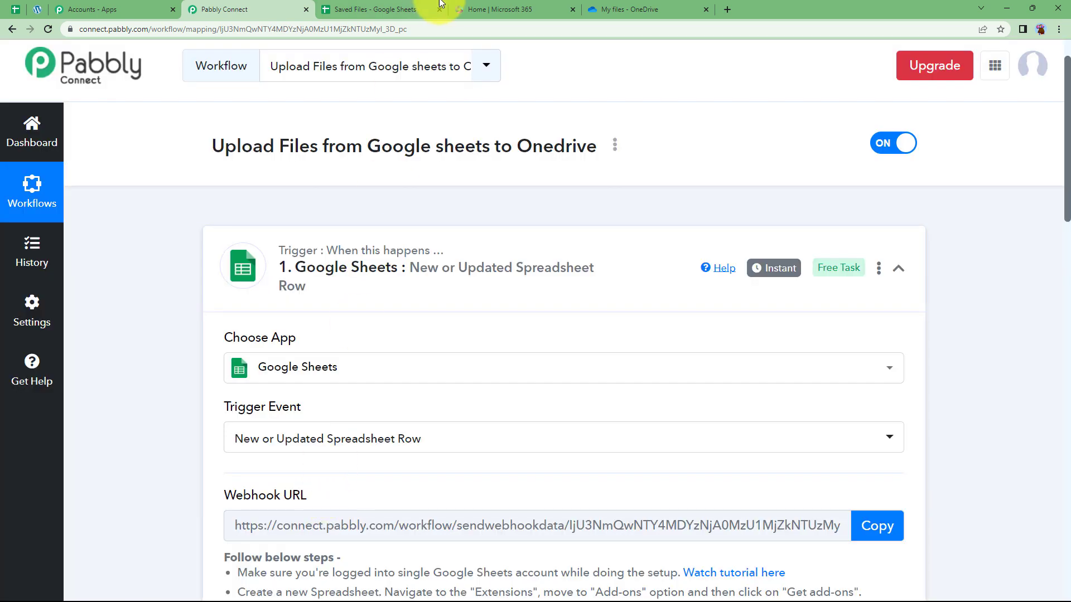
Step: Review the sheet's File URL and Name / Work columns, then copy the trigger's webhook URL
left_click(441, 4)
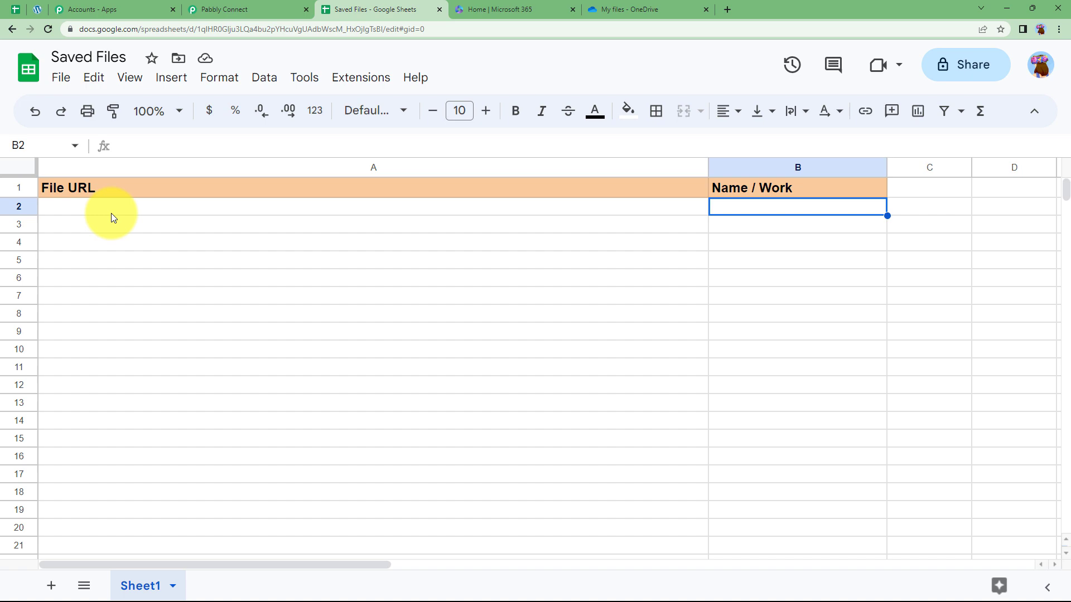
left_click(201, 212)
left_click(775, 211)
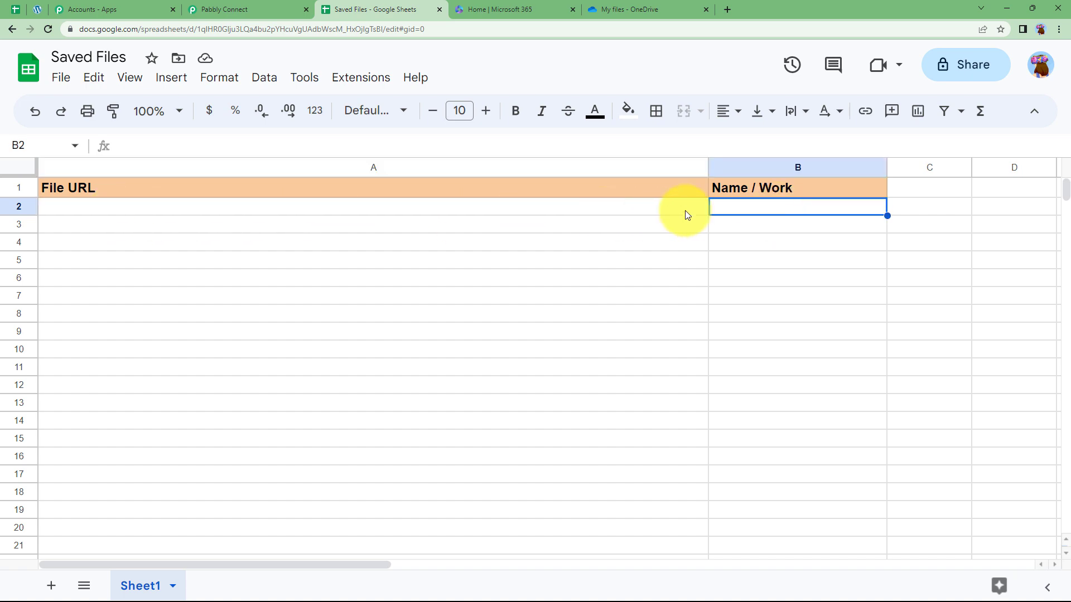
left_click(220, 9)
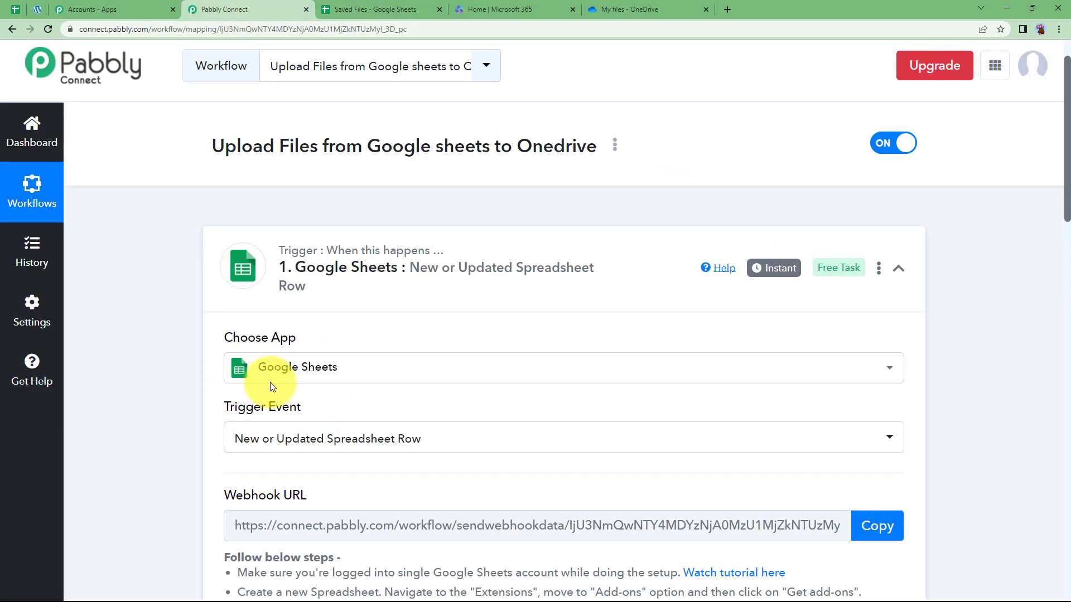
scroll(182, 334, "down", 2)
scroll(195, 407, "down", 2)
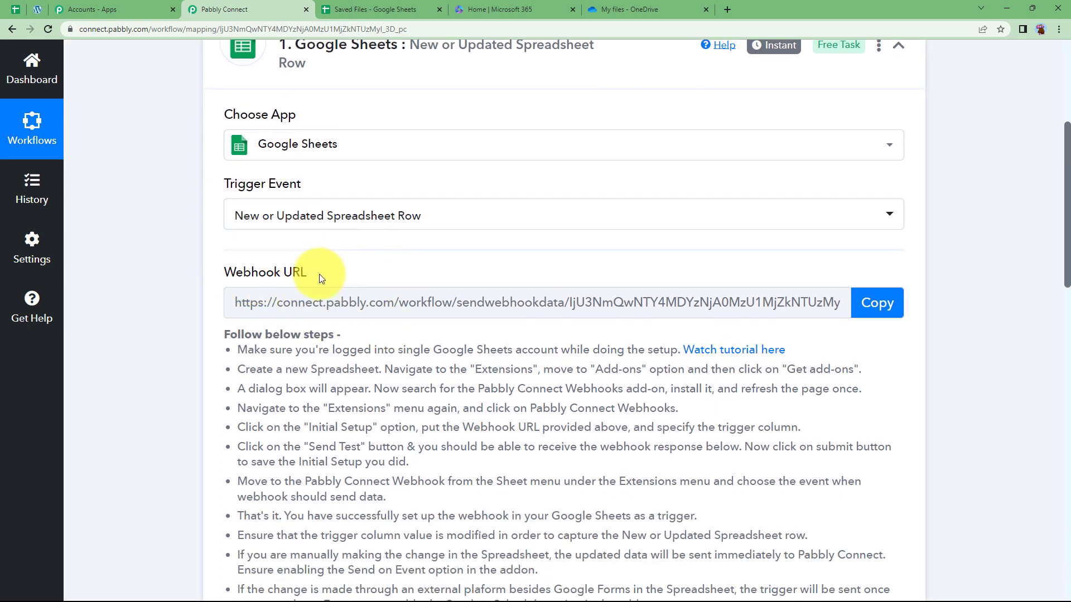
scroll(382, 260, "up", 2)
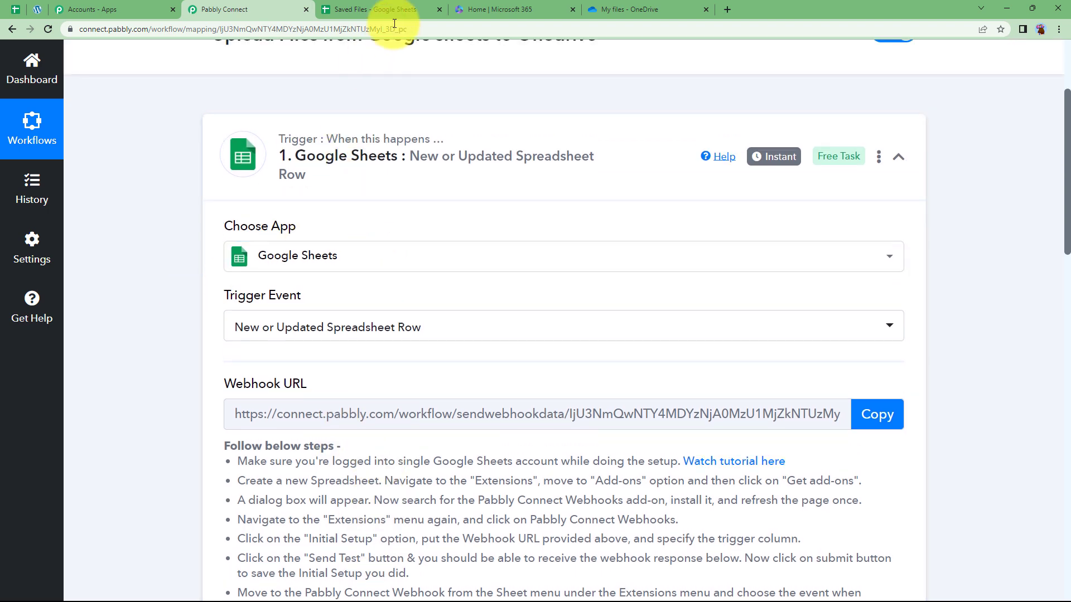
left_click(405, 9)
left_click(275, 9)
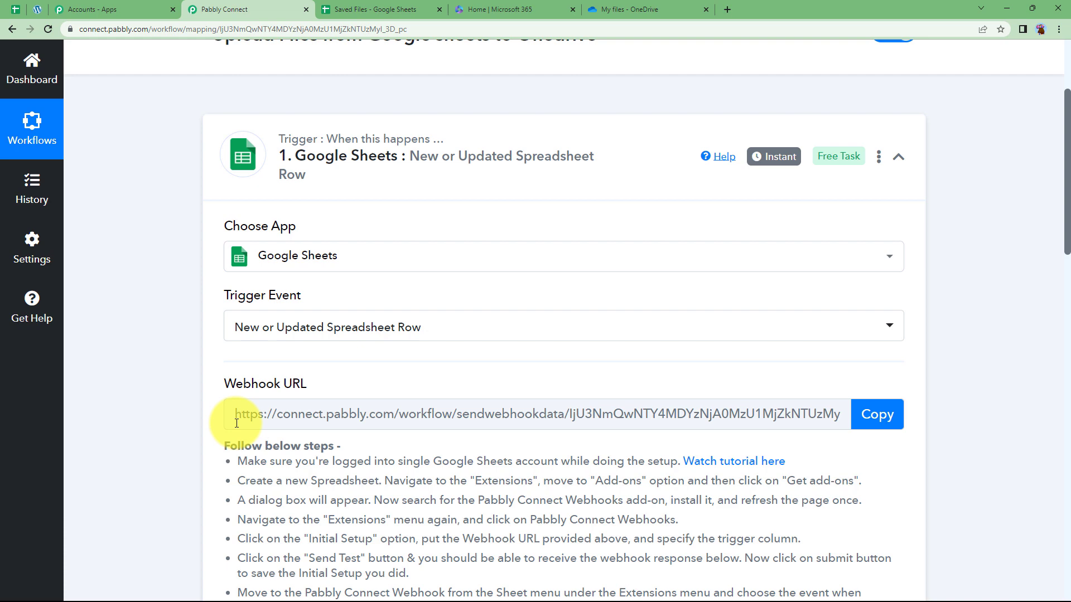
scroll(279, 418, "down", 2)
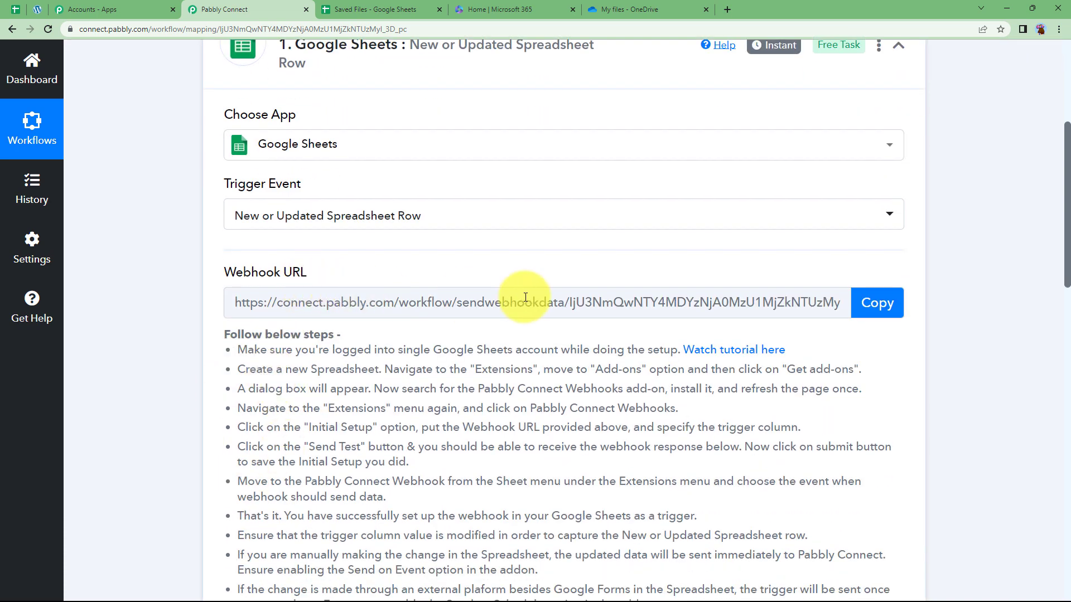
left_click(870, 314)
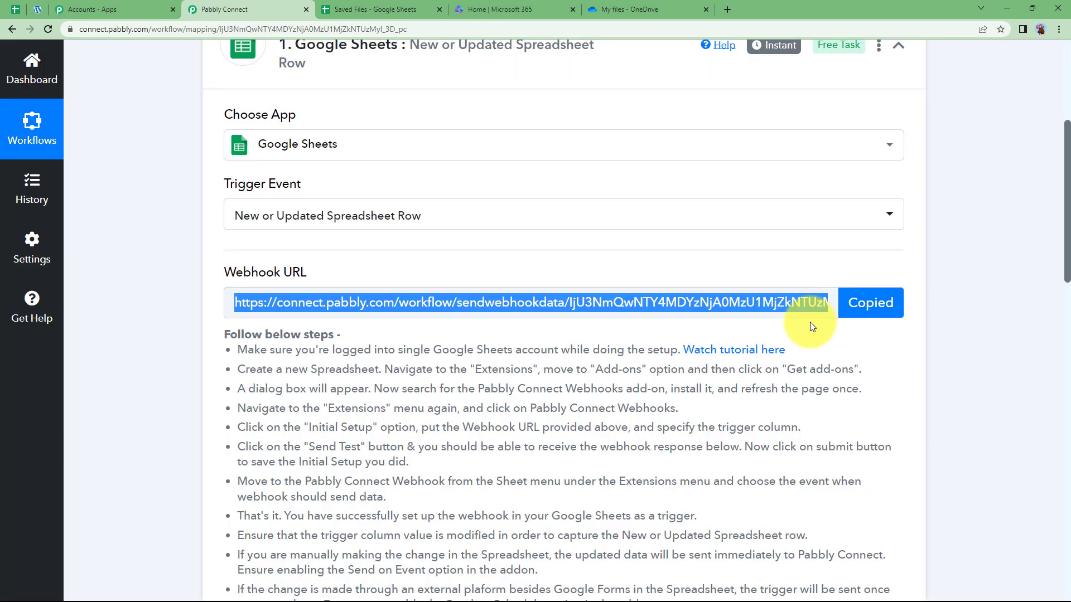
left_click(369, 6)
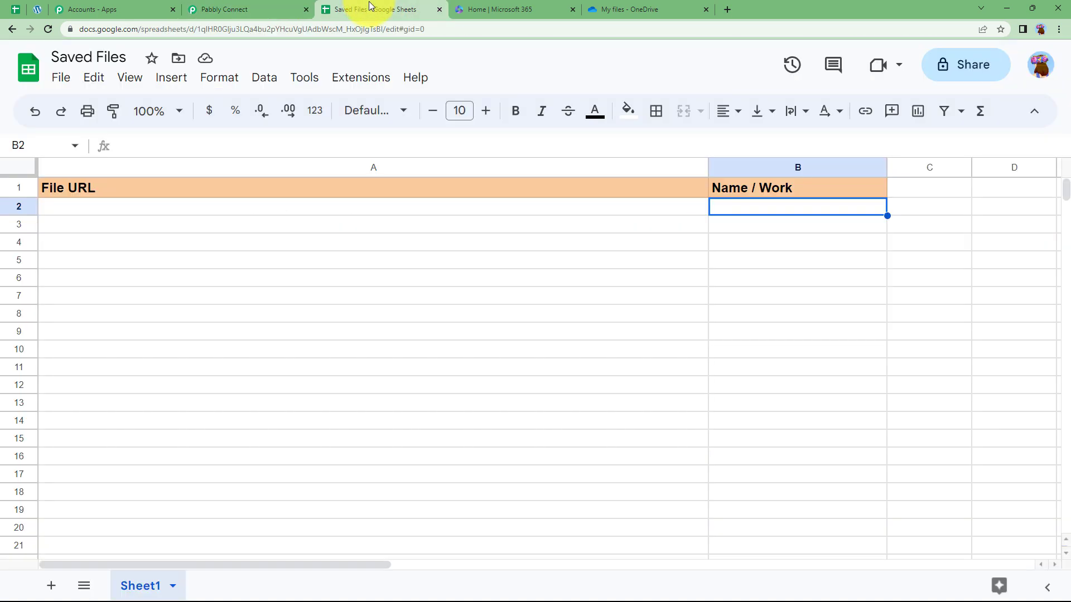
left_click(360, 78)
mouse_move(392, 112)
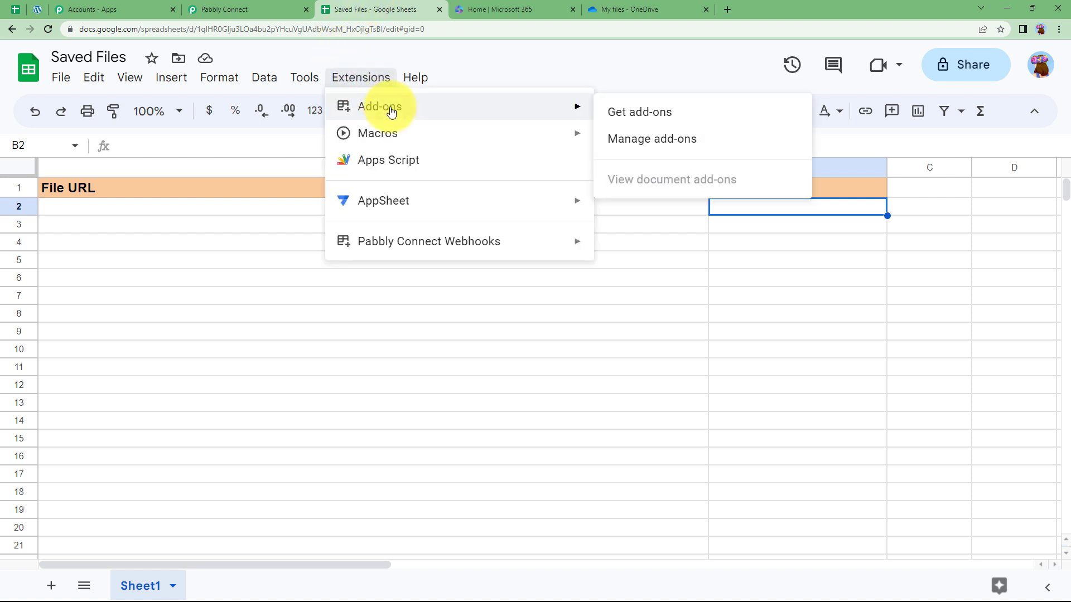
left_click(613, 116)
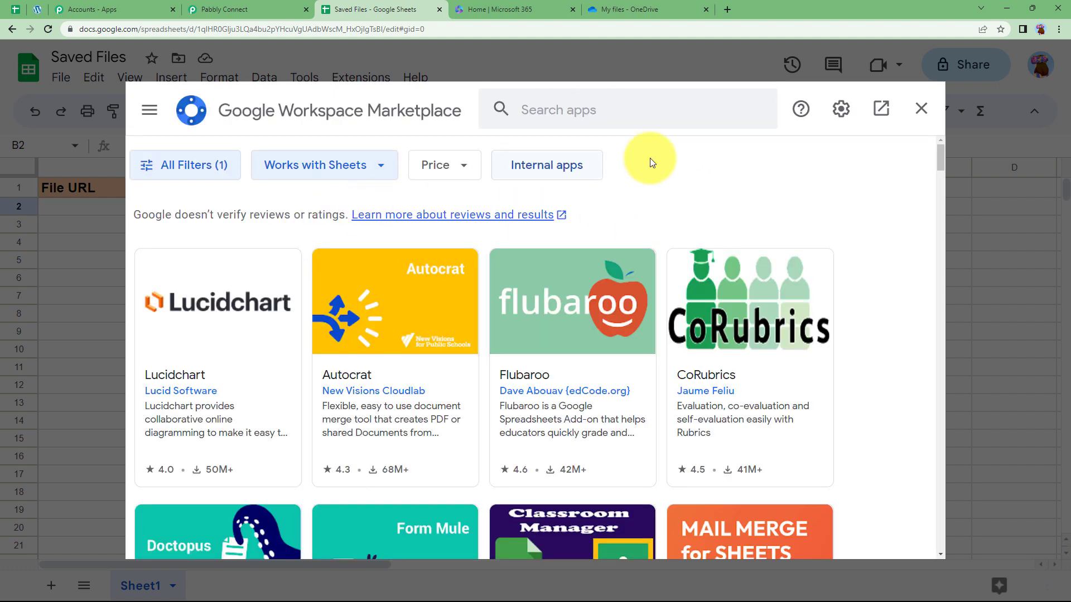
left_click(648, 118)
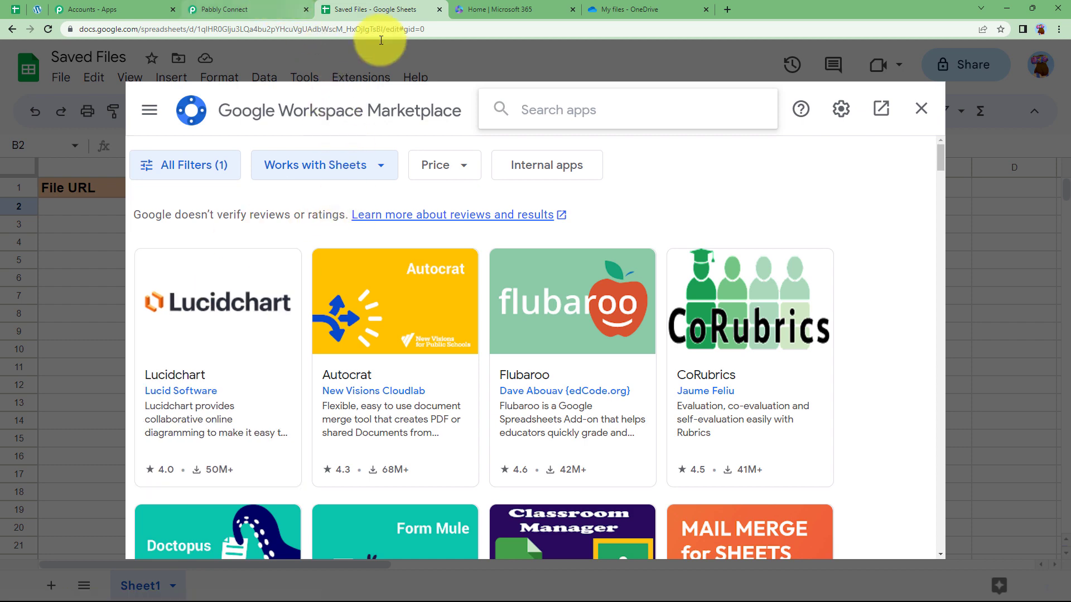
type("pabbly")
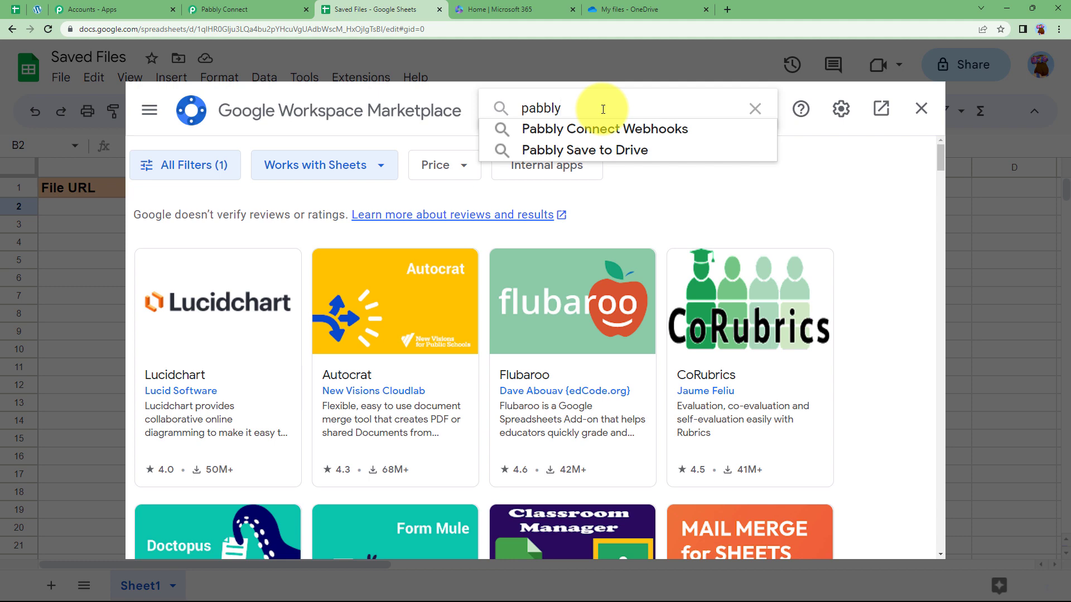
left_click(628, 132)
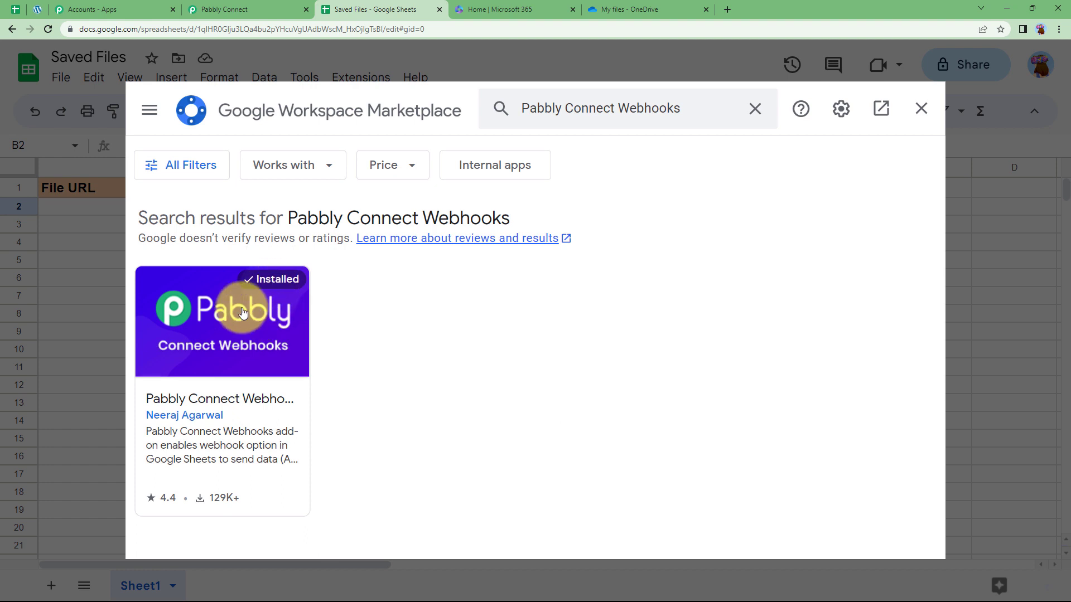
Step: In Pabbly Connect Webhooks Initial Setup, paste the webhook URL, set trigger column B, and submit
left_click(921, 108)
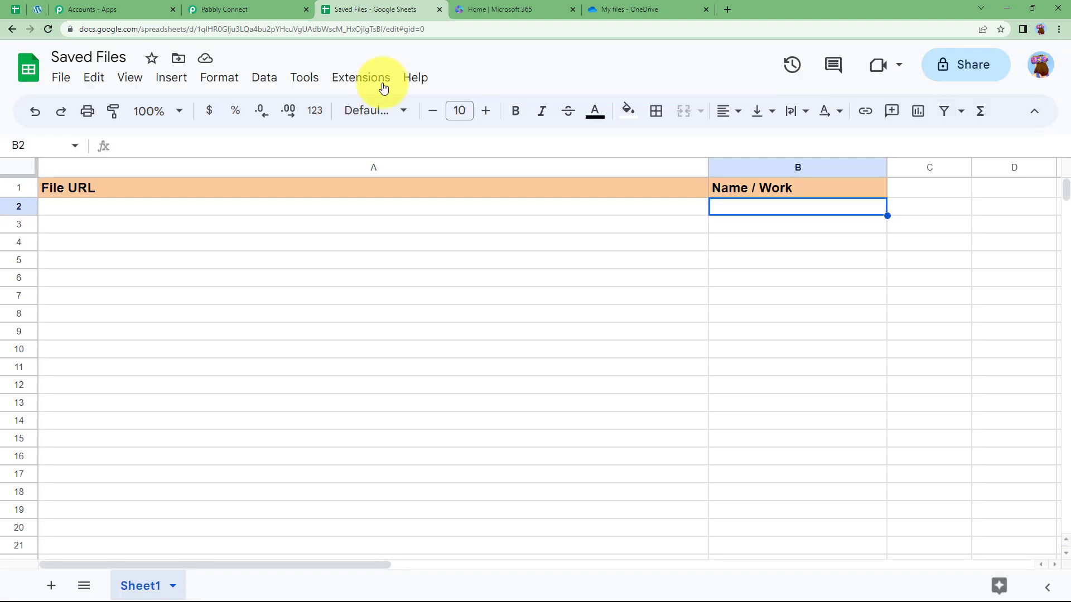
left_click(341, 78)
mouse_move(450, 247)
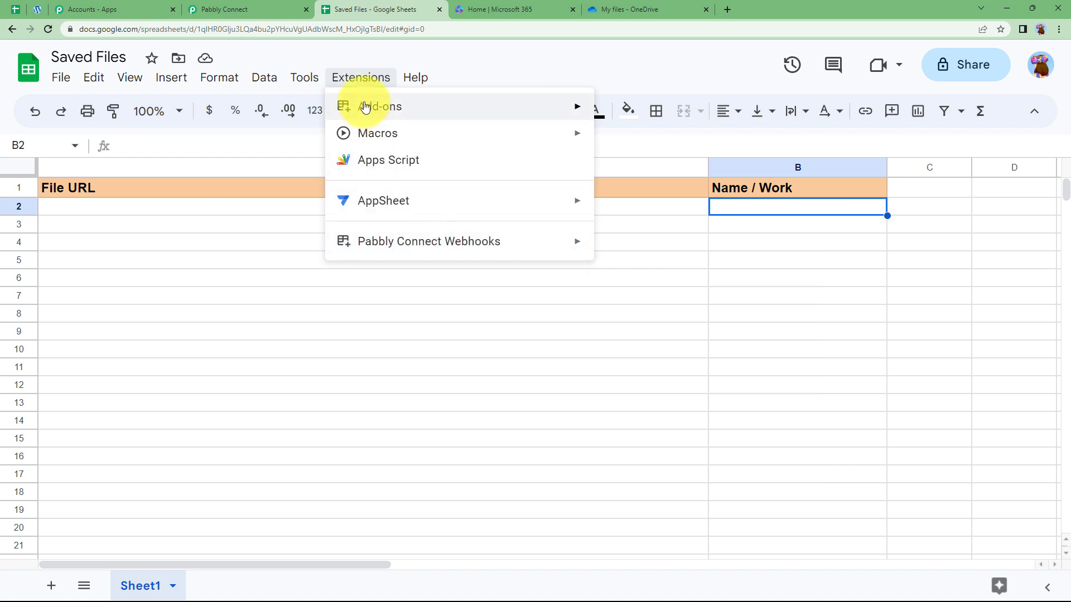
mouse_move(354, 241)
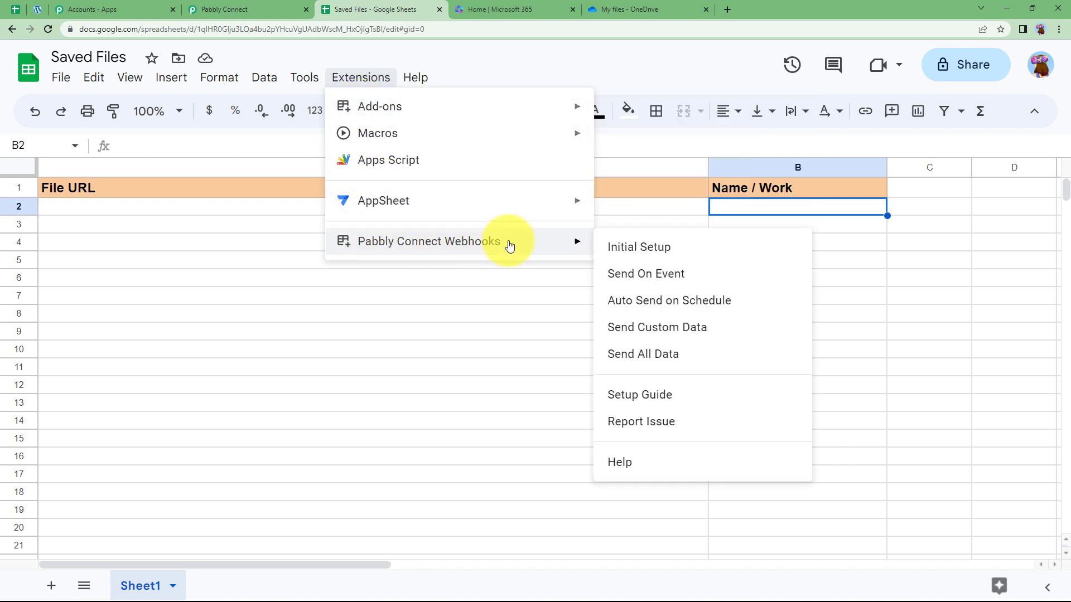
left_click(626, 244)
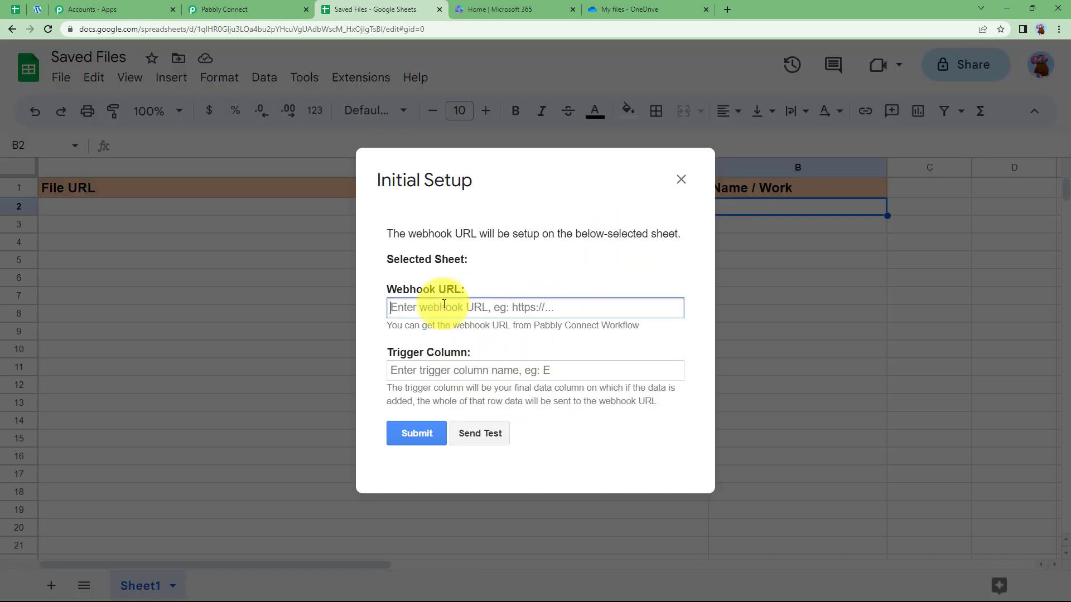
key("ctrl+v")
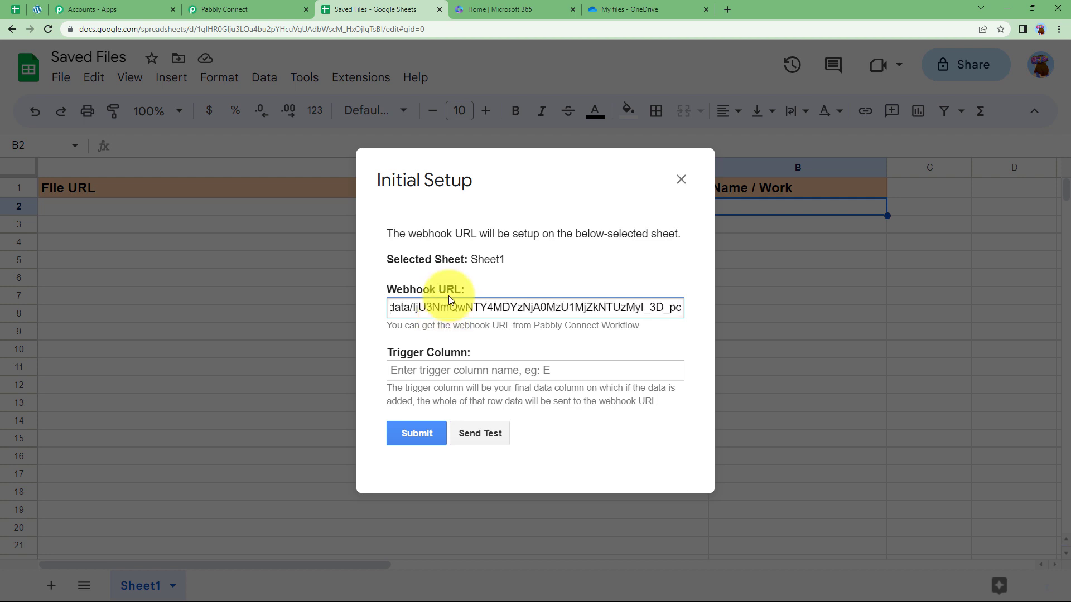
left_click(411, 368)
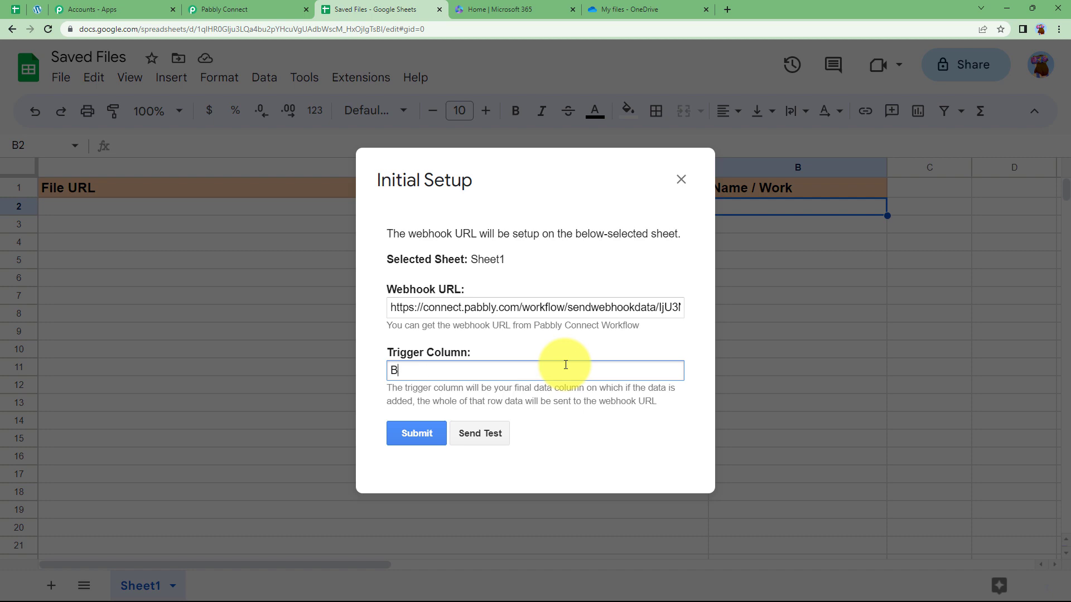
left_click(416, 434)
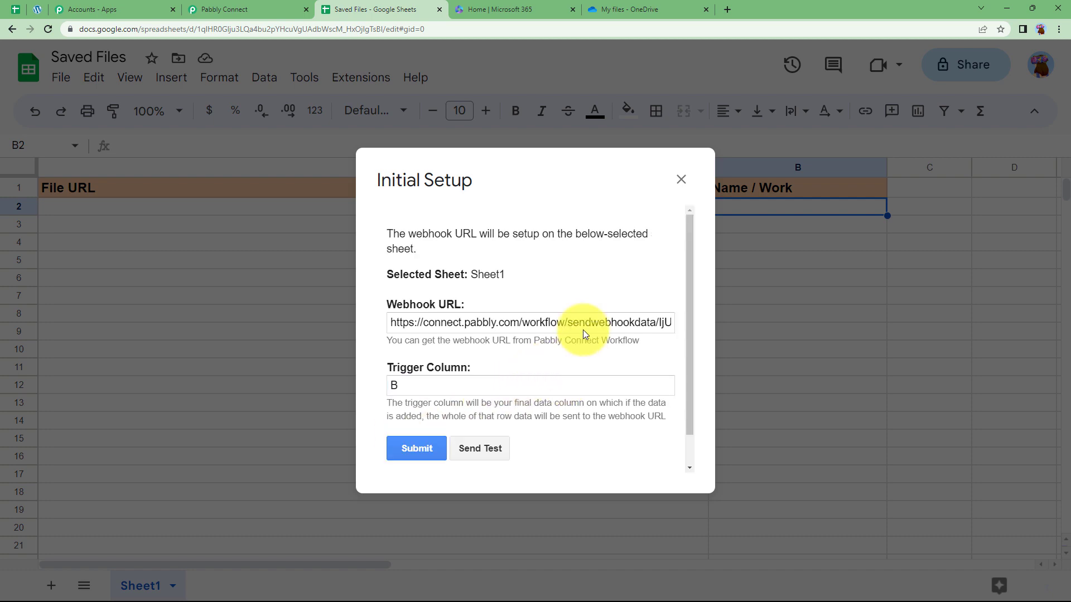
scroll(557, 357, "down", 1)
Step: Fill row 2 with the PHP-Course-PDF file URL in A2 and 'PHD Course' in B2
left_click(248, 9)
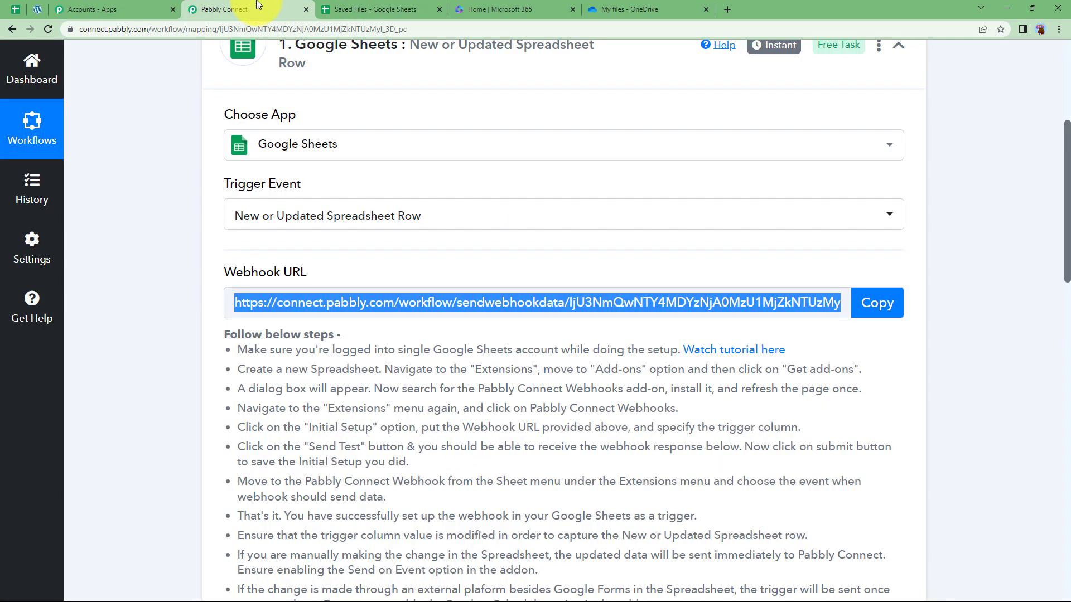
scroll(177, 306, "down", 6)
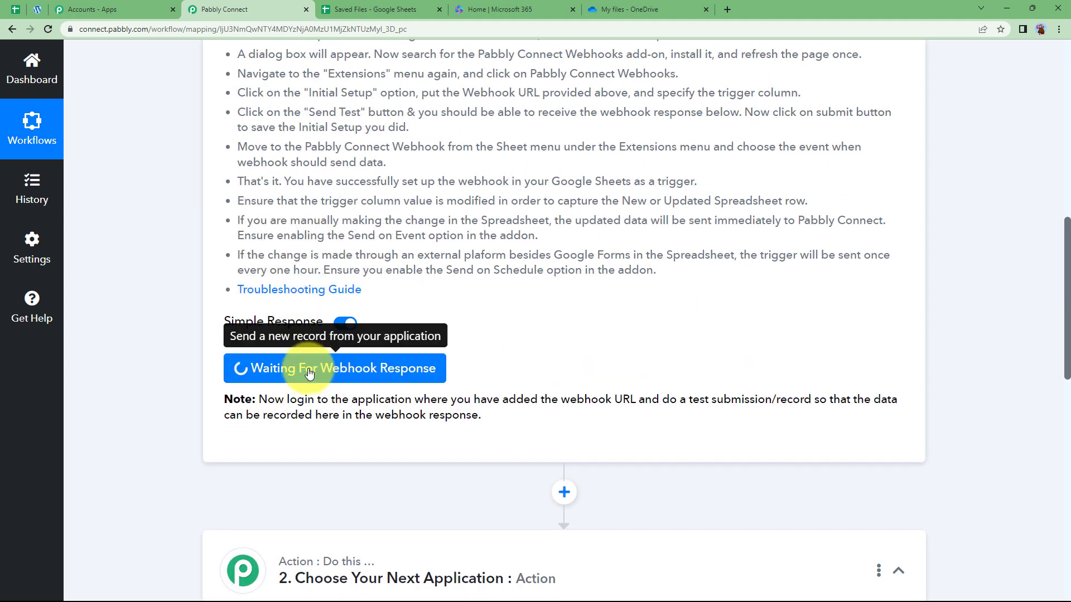
left_click(379, 9)
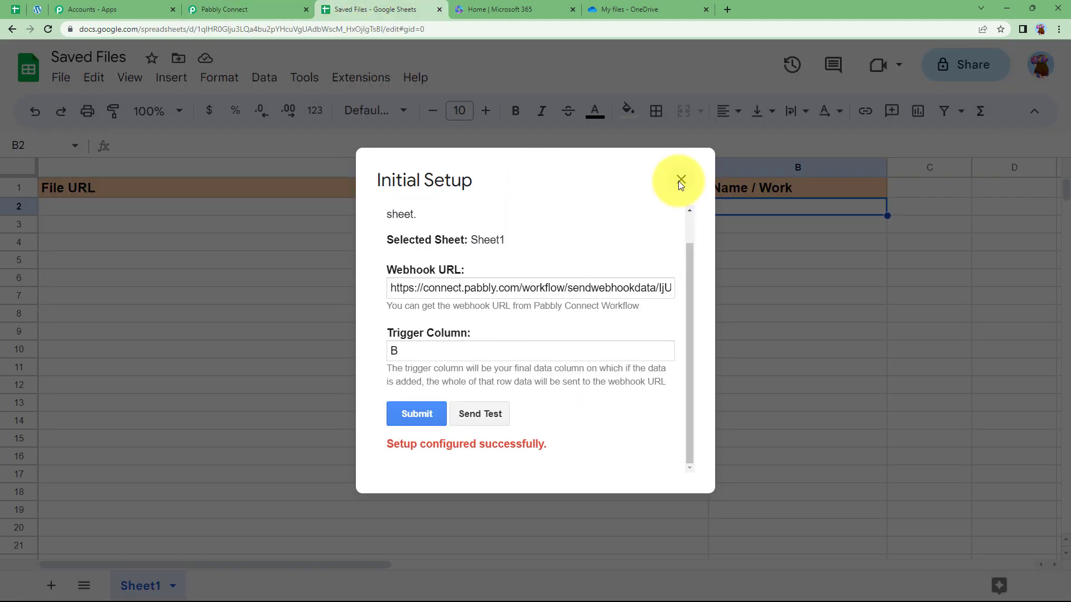
left_click(679, 181)
left_click(402, 211)
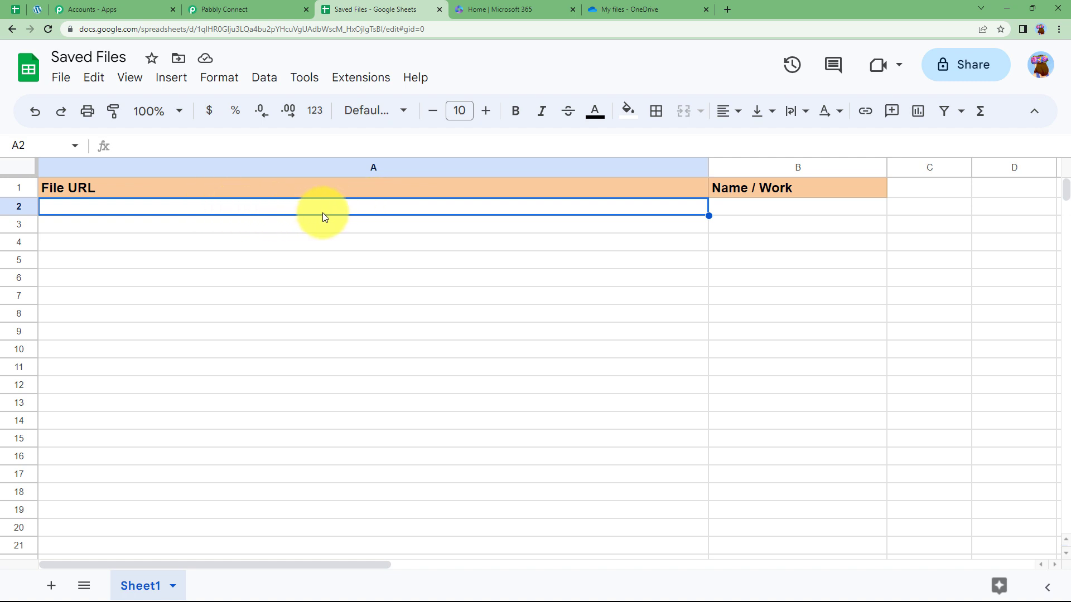
left_click(737, 211)
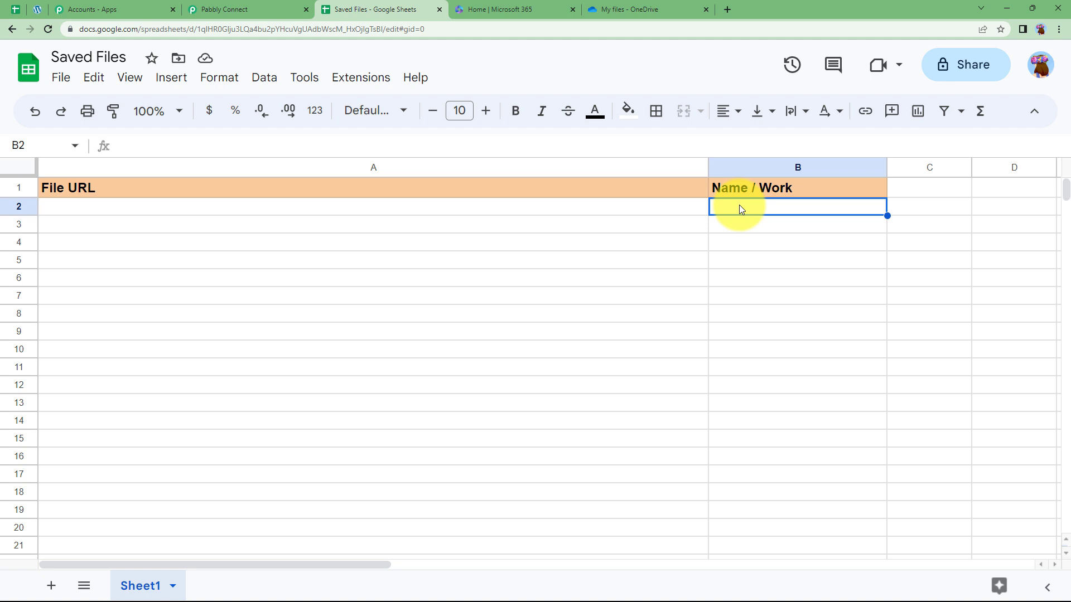
left_click(513, 210)
type("https://pay2vault.com/wp3/wp-content/uploads/2023/01/PHP-Course-PDF.pdf")
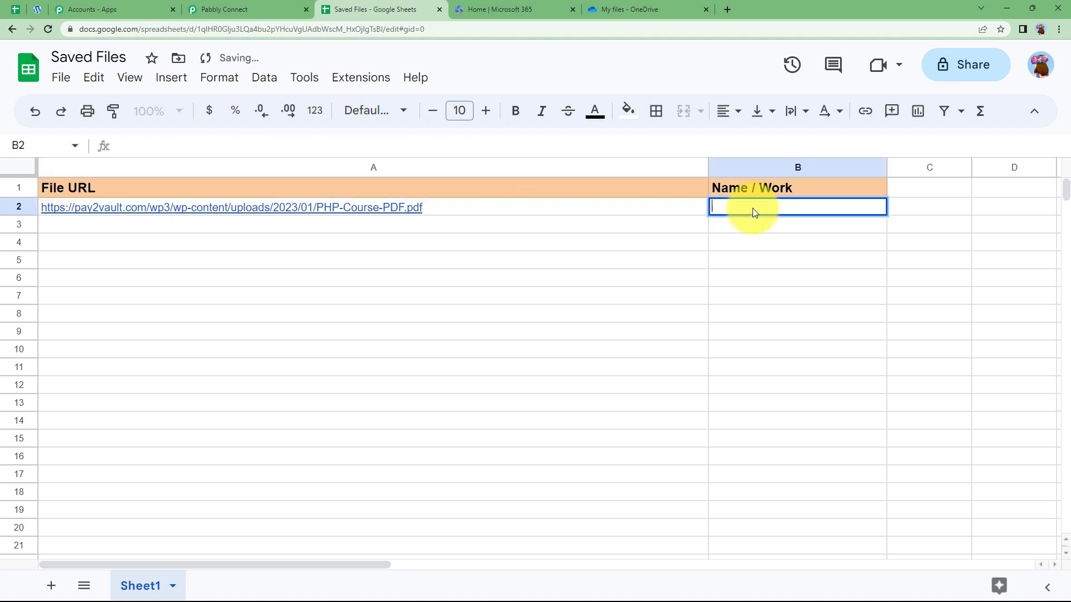
type("PHD Course")
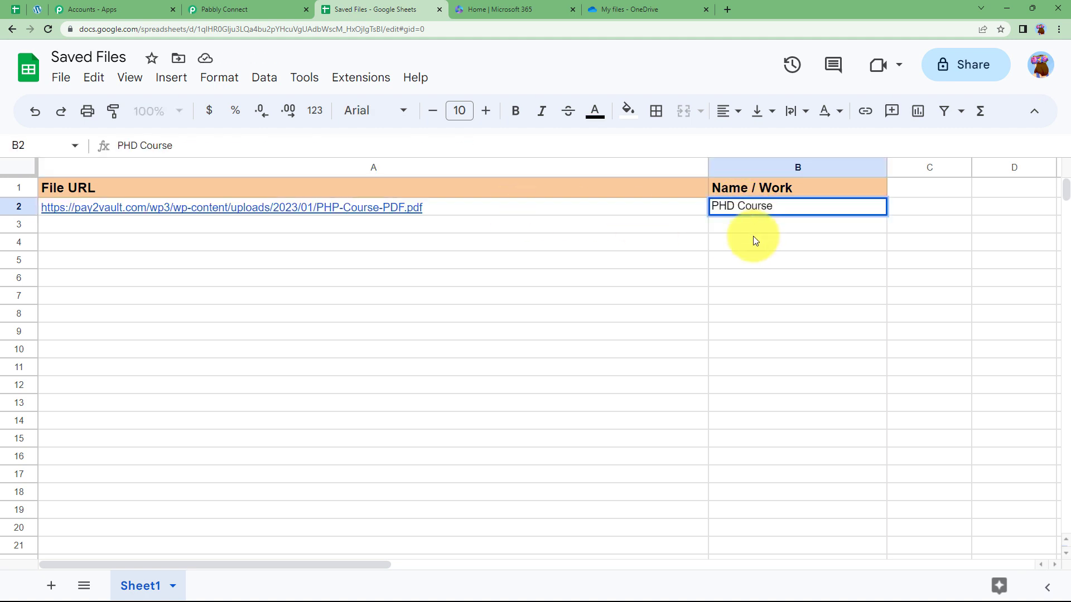
key("Return")
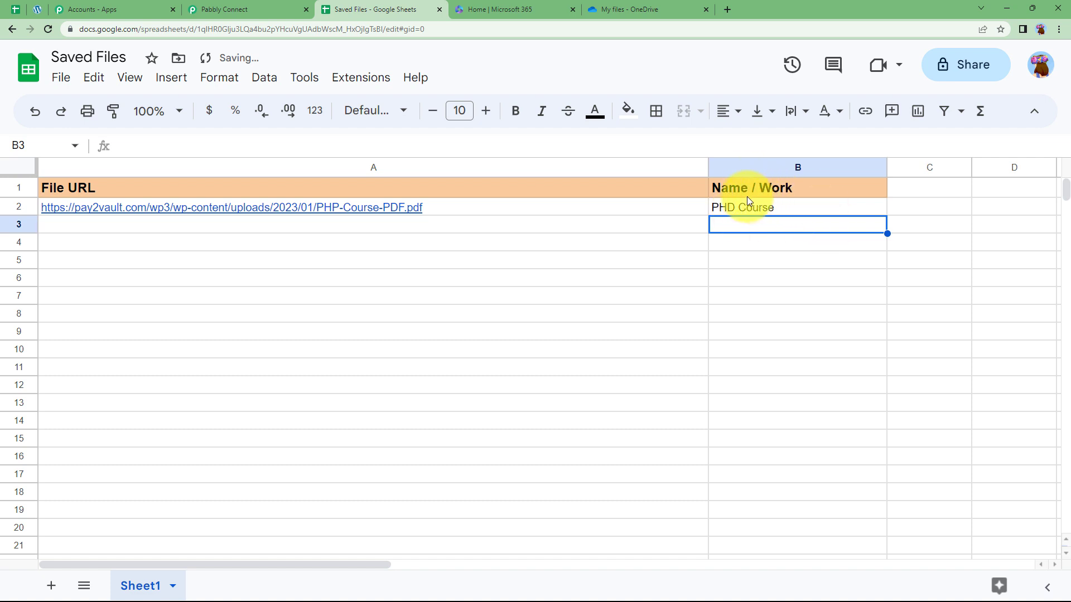
Step: Resubmit the webhook setup, send a test row, and view the captured PHD Course data in Pabbly
left_click(342, 78)
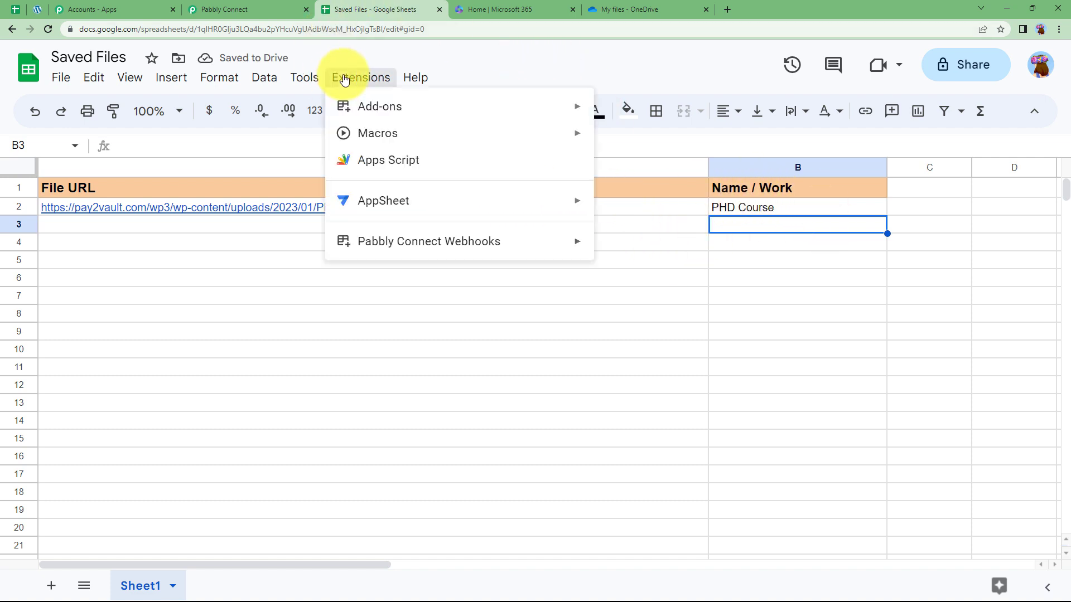
mouse_move(430, 241)
left_click(705, 242)
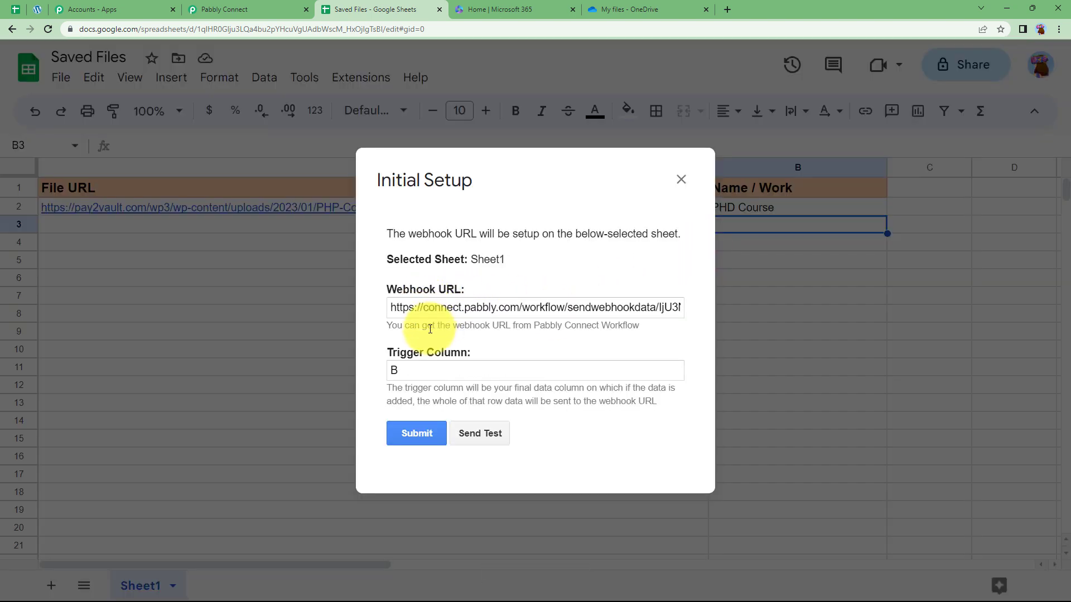
left_click(424, 439)
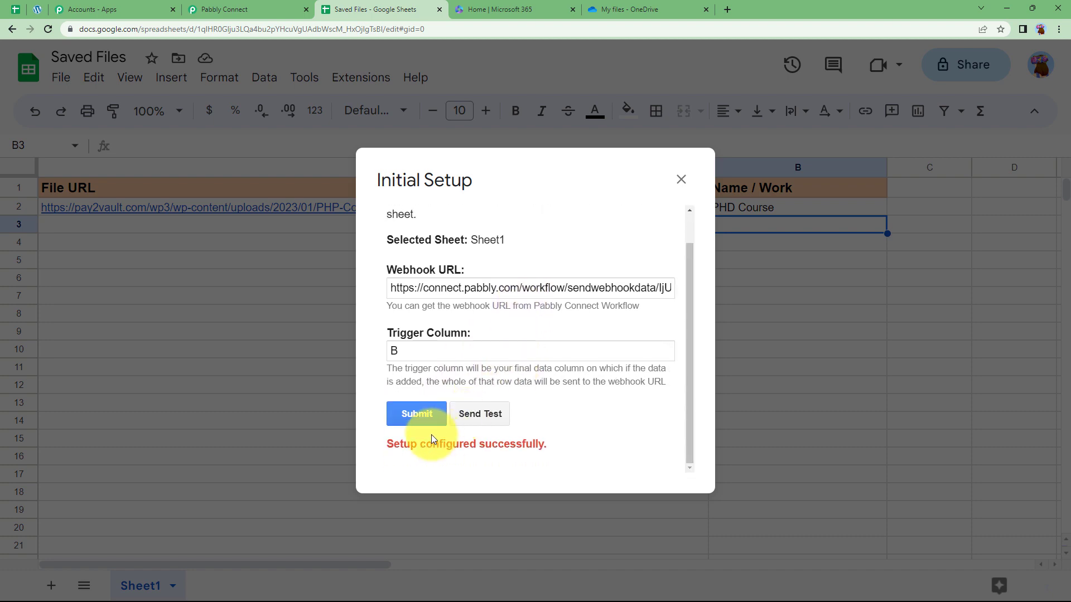
left_click(471, 440)
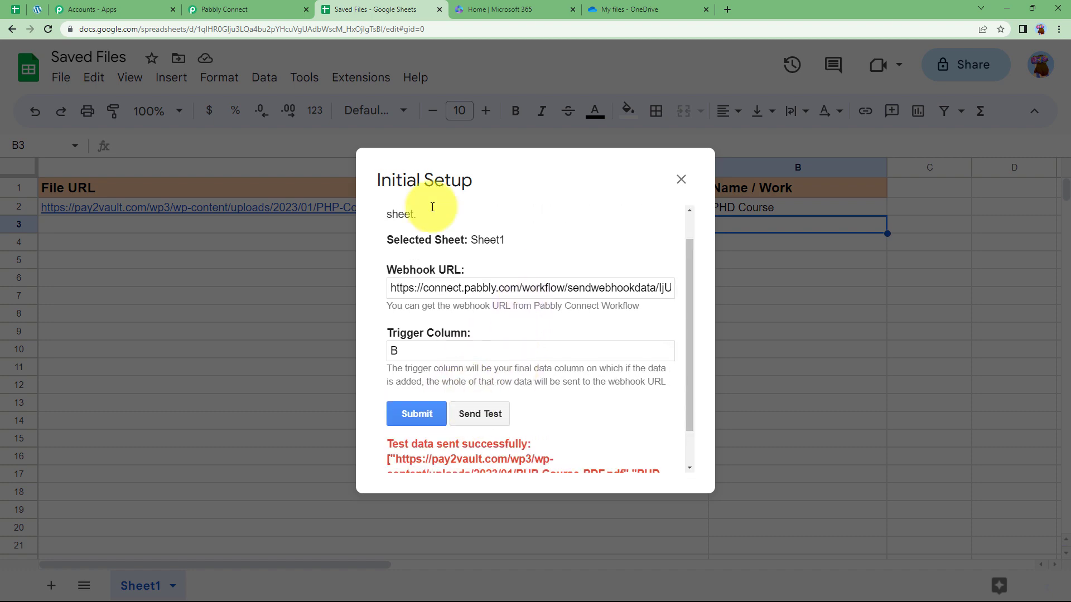
left_click(281, 9)
scroll(614, 266, "down", 4)
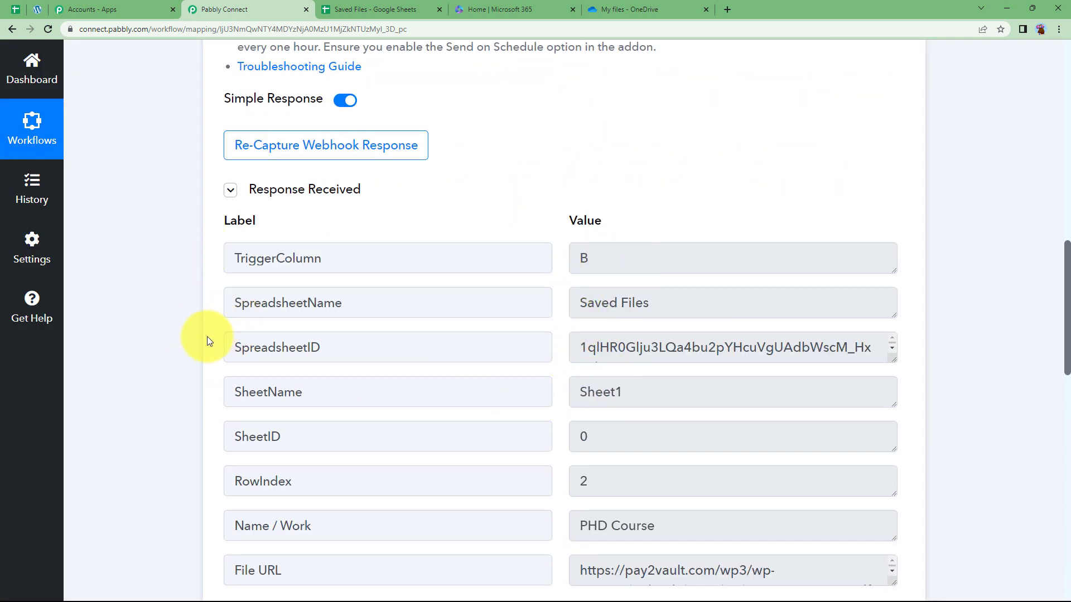
double_click(598, 261)
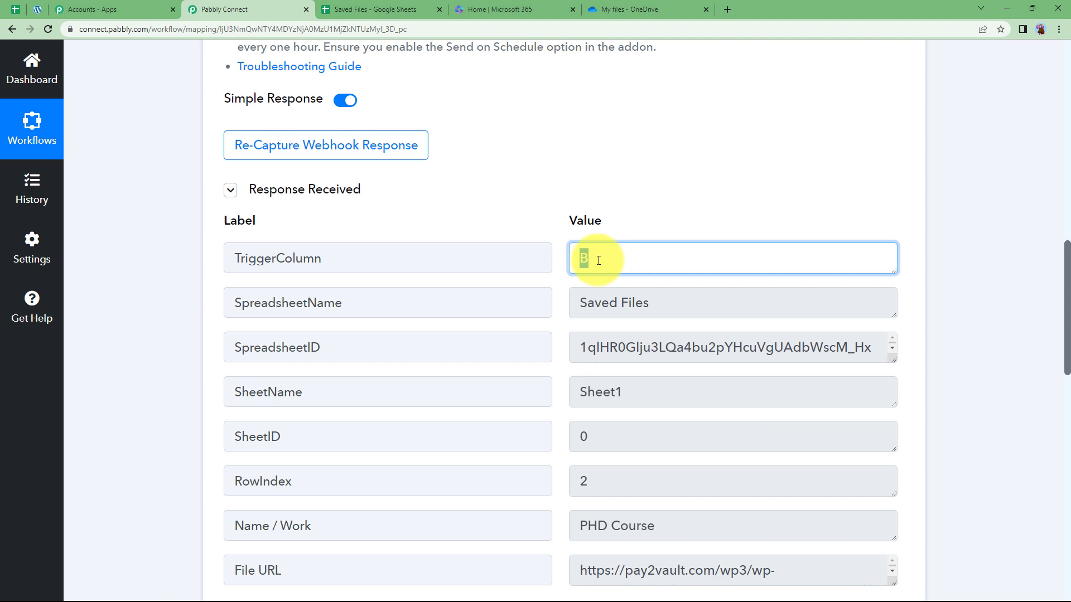
left_click_drag(655, 303, 512, 326)
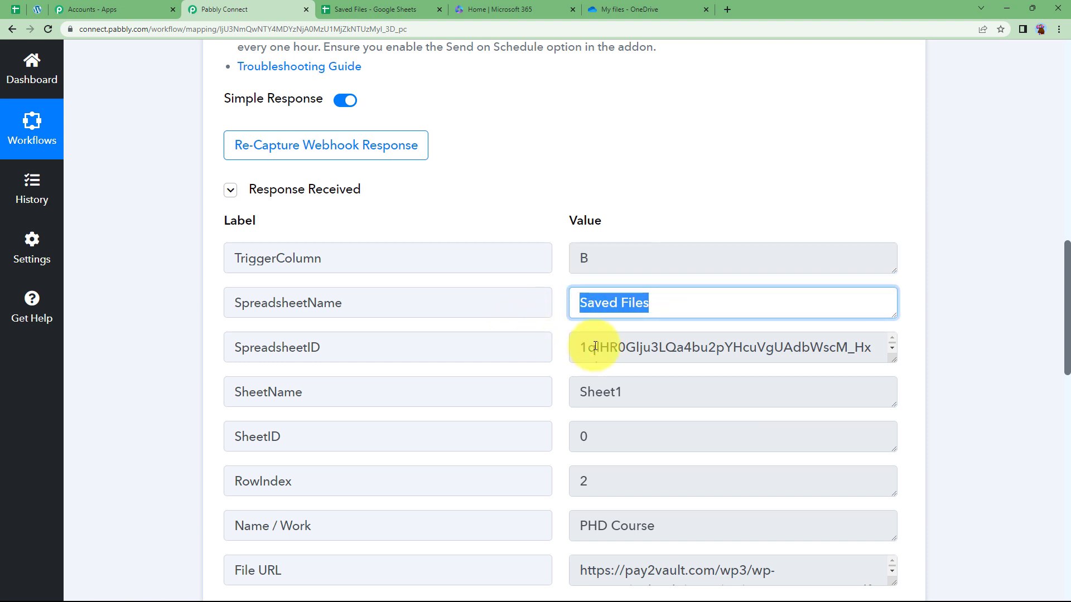
scroll(545, 421, "down", 4)
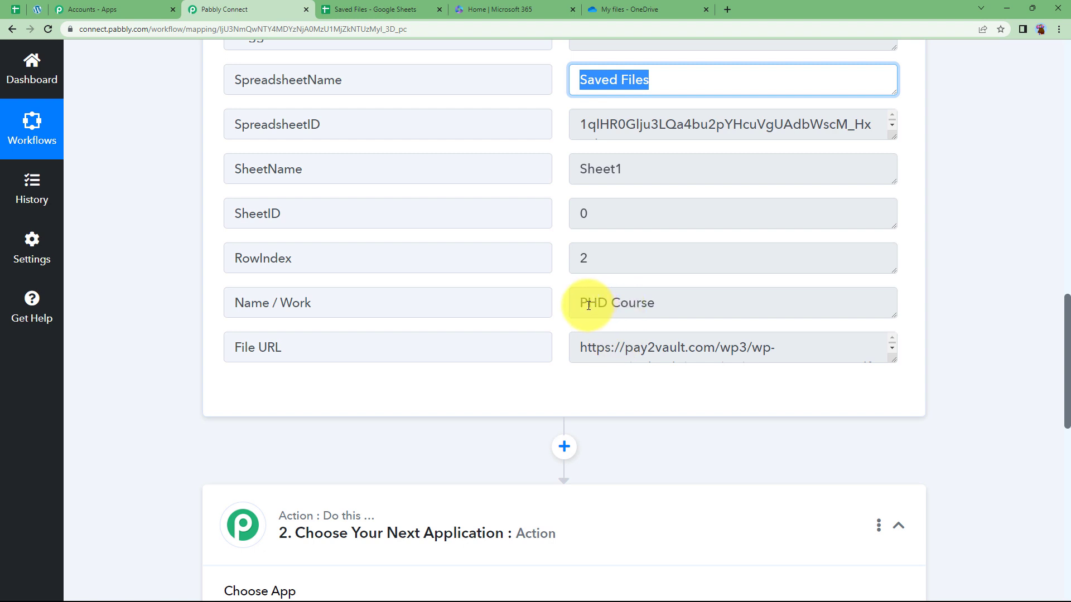
left_click_drag(588, 305, 674, 303)
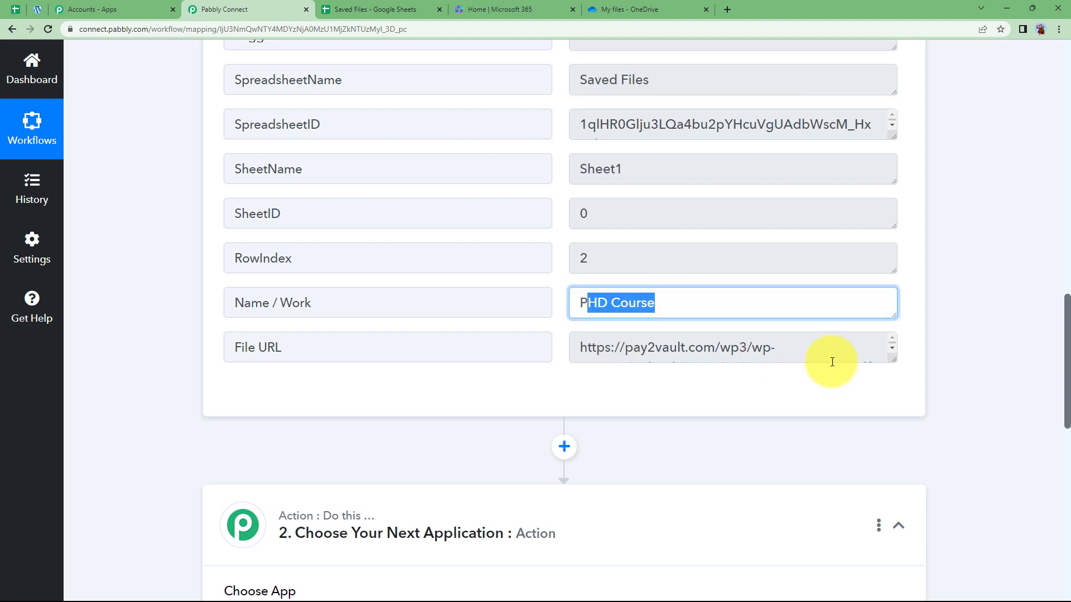
left_click_drag(895, 364, 887, 405)
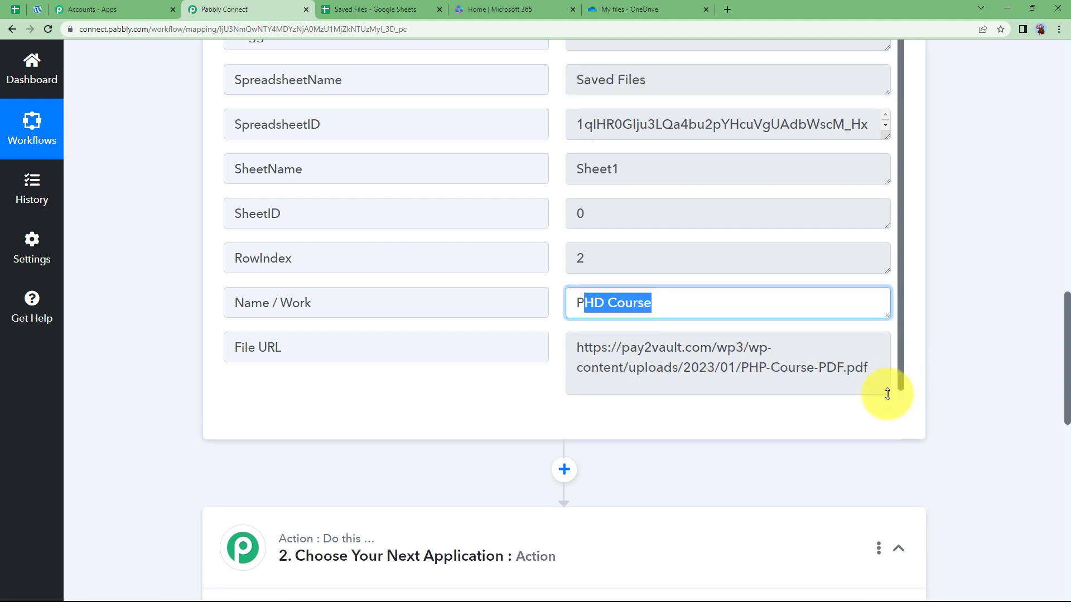
scroll(432, 358, "up", 15)
Step: Search 'onedr' to choose Microsoft OneDrive as the action app with the Upload File event
left_click(447, 179)
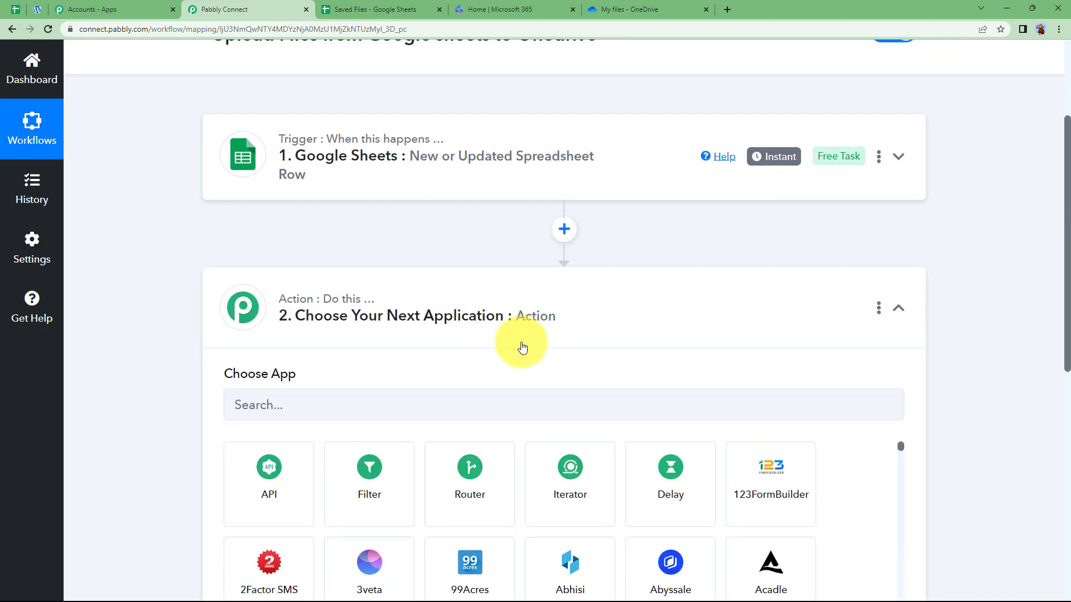
left_click(530, 311)
left_click(479, 317)
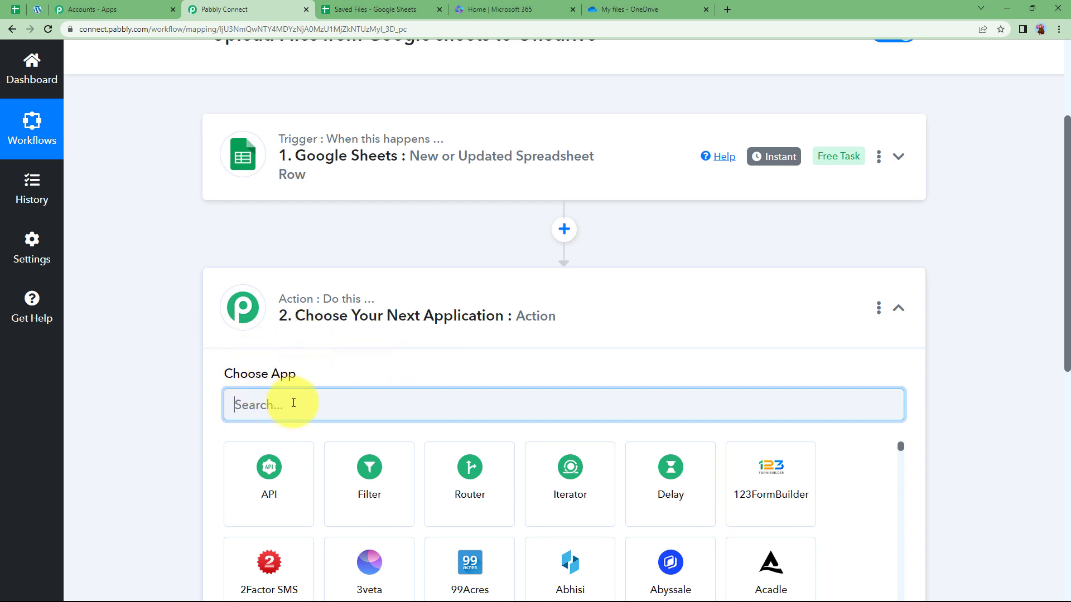
type("onedr")
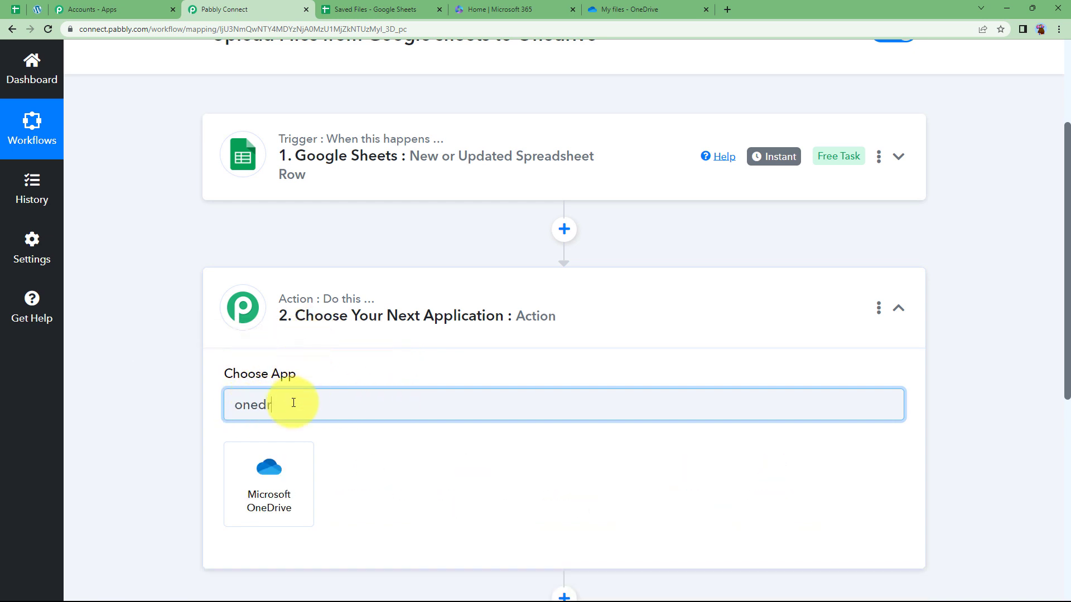
left_click(266, 505)
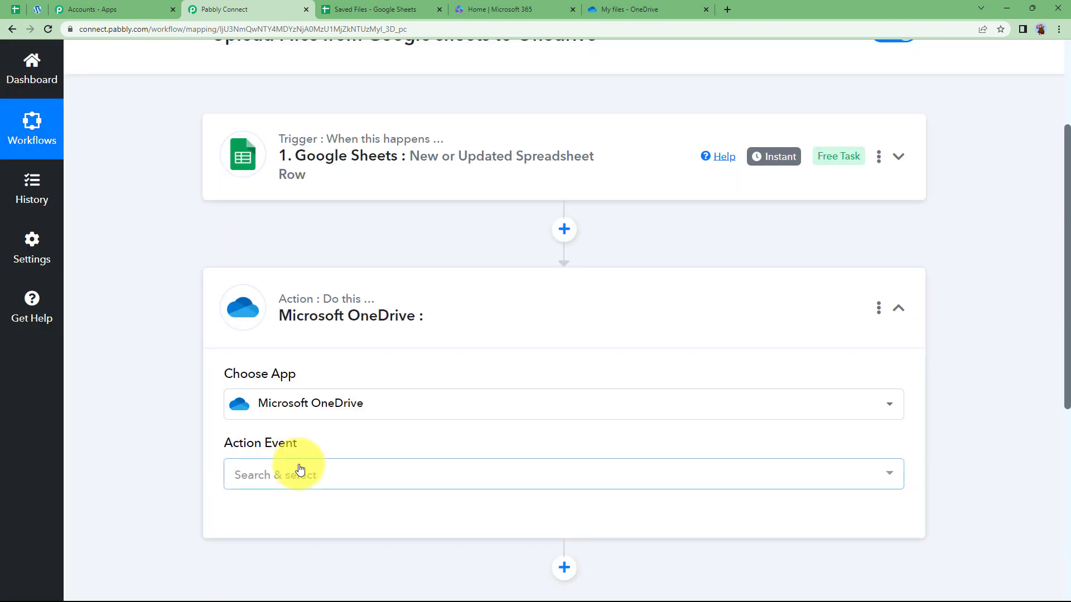
left_click(300, 471)
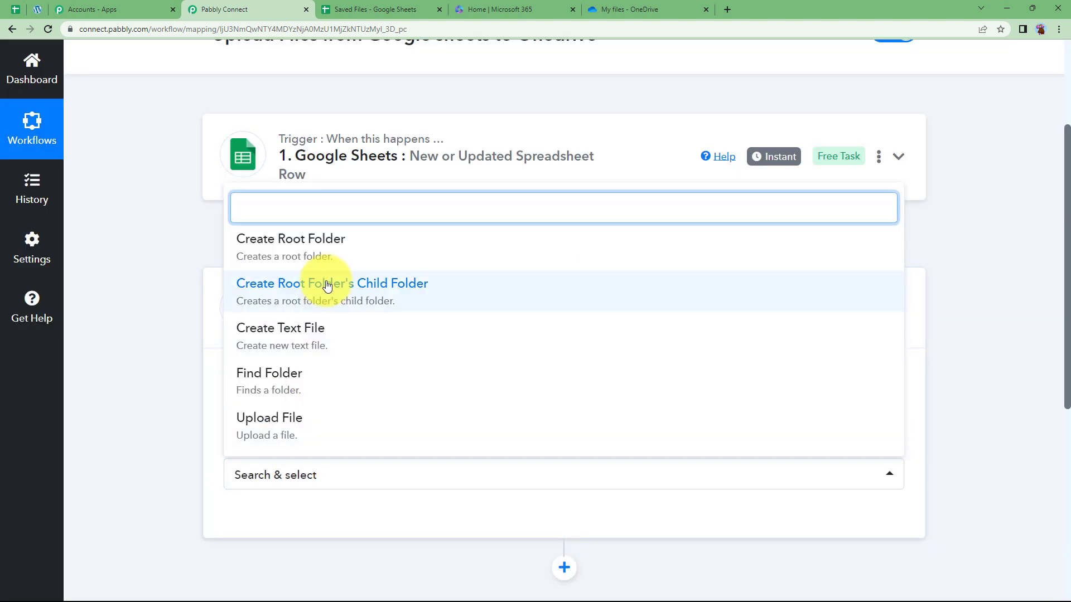
left_click(266, 422)
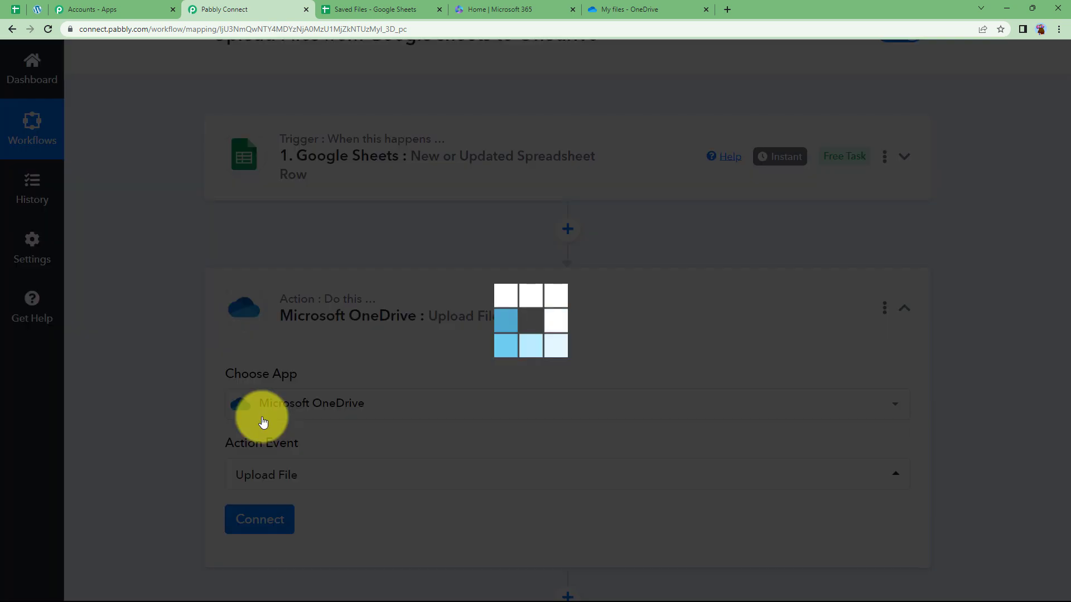
scroll(184, 379, "down", 4)
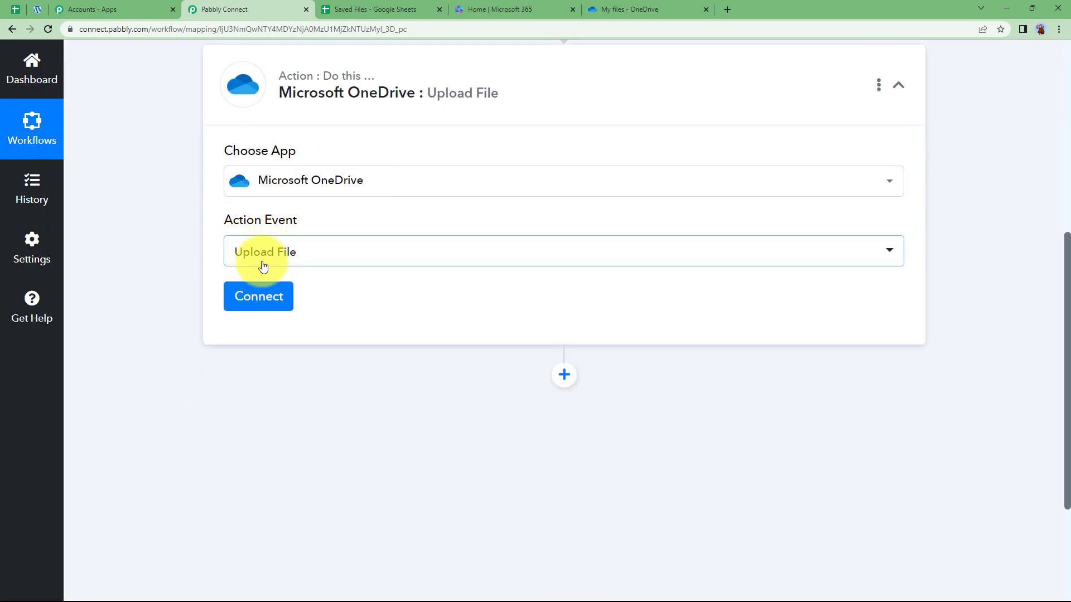
Step: Add a new Microsoft OneDrive connection and grant Pabbly Connect access on Microsoft's consent page
left_click(265, 297)
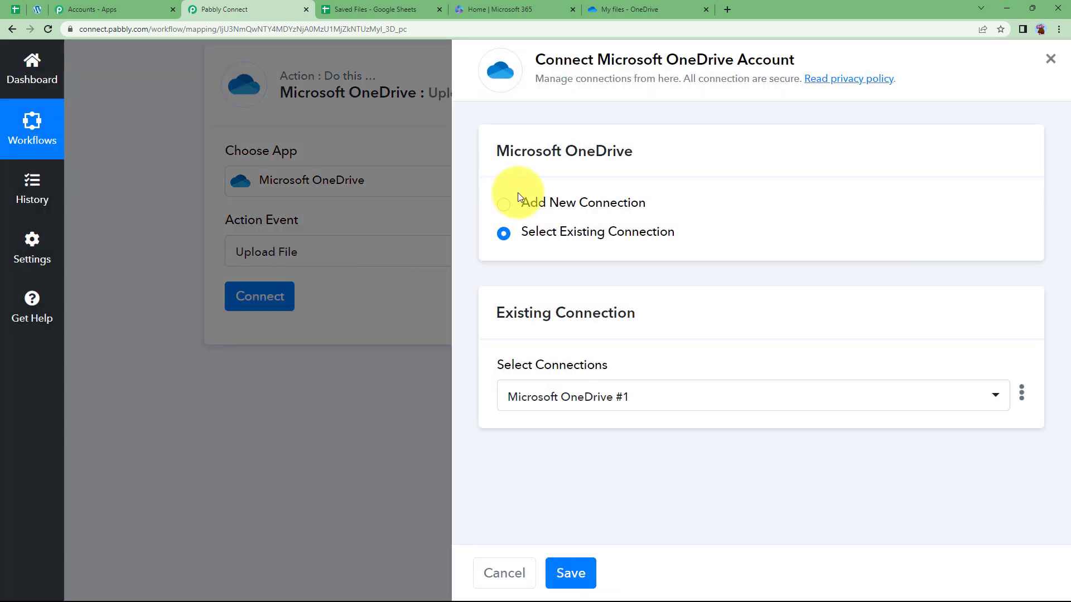
left_click(503, 205)
left_click(539, 372)
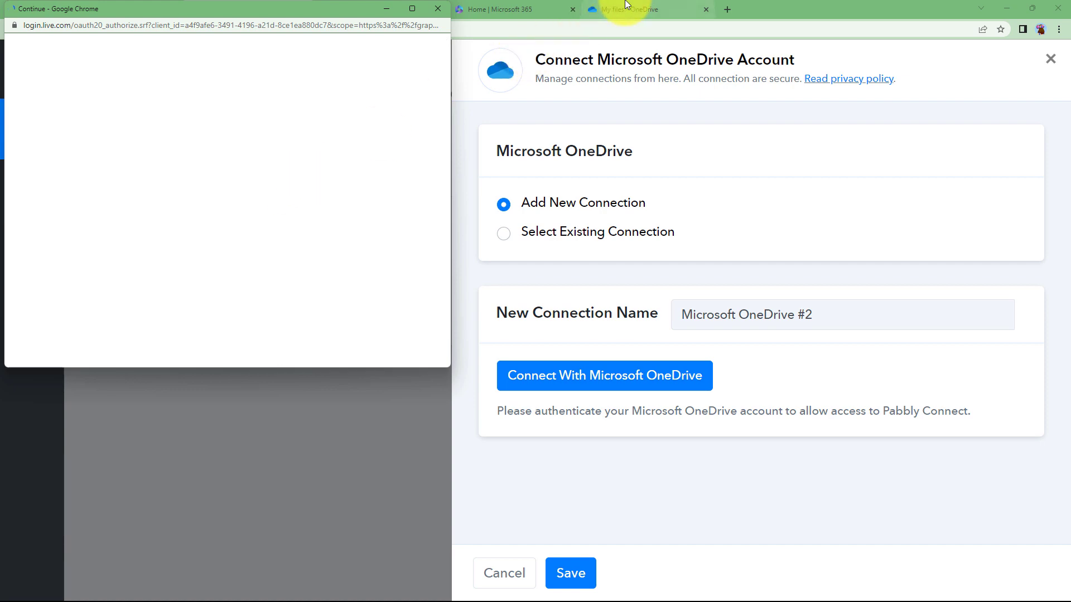
scroll(373, 250, "down", 6)
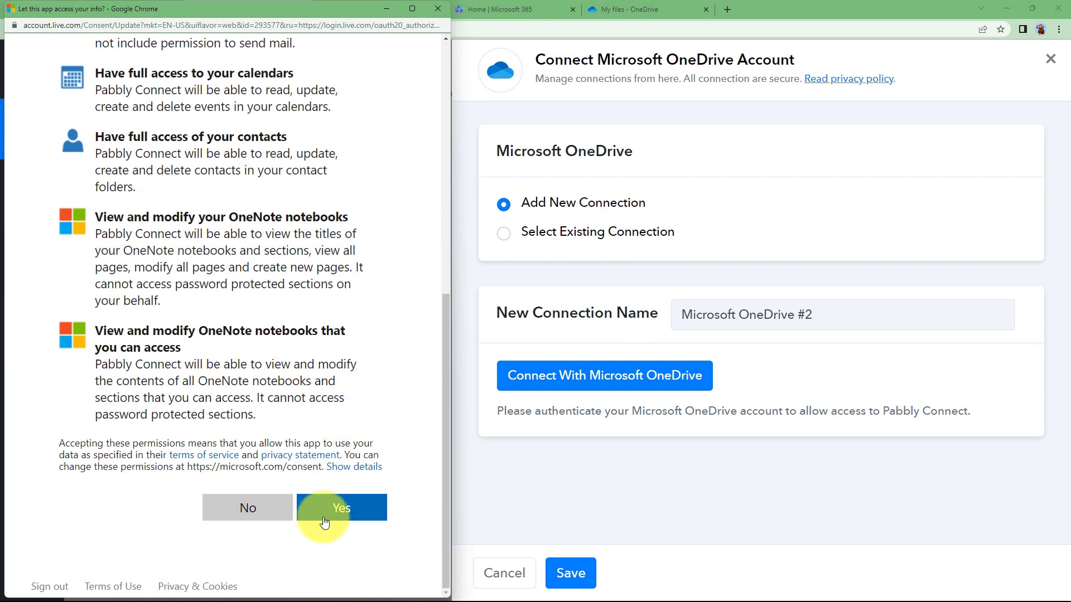
left_click(326, 513)
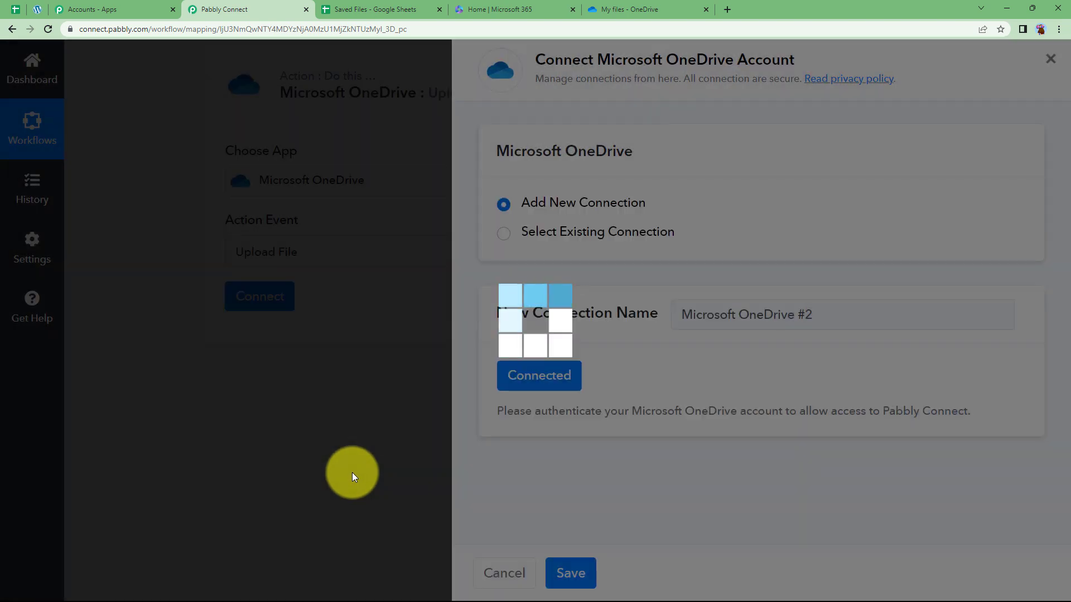
scroll(232, 268, "down", 2)
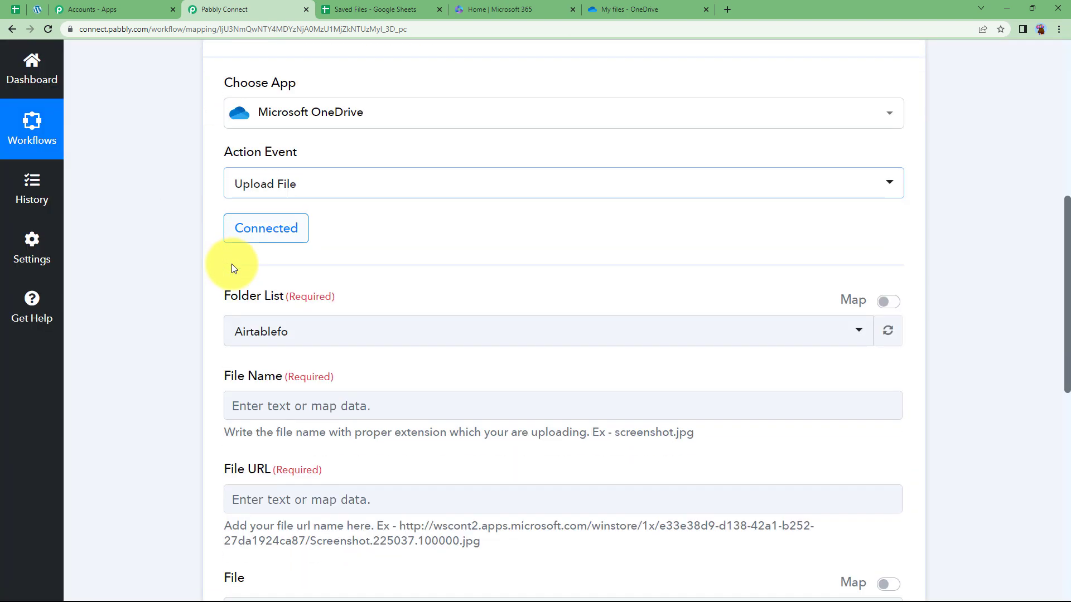
scroll(354, 232, "up", 2)
scroll(343, 252, "up", 4)
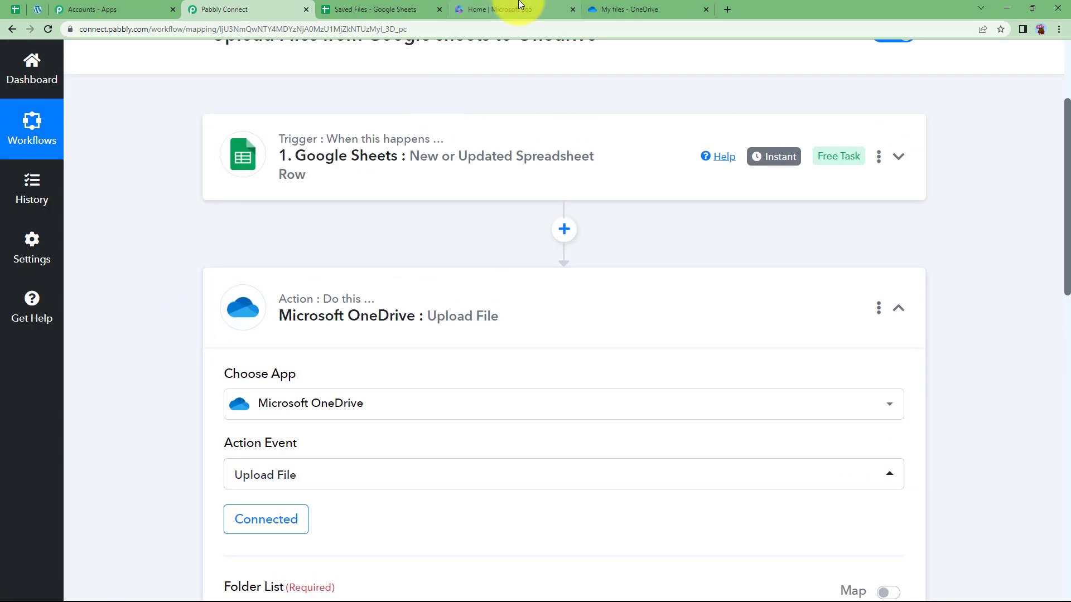
Step: Close the setup window and enable the Pabbly Connect Webhooks Send On Event option for the sheet
left_click(385, 9)
left_click(675, 188)
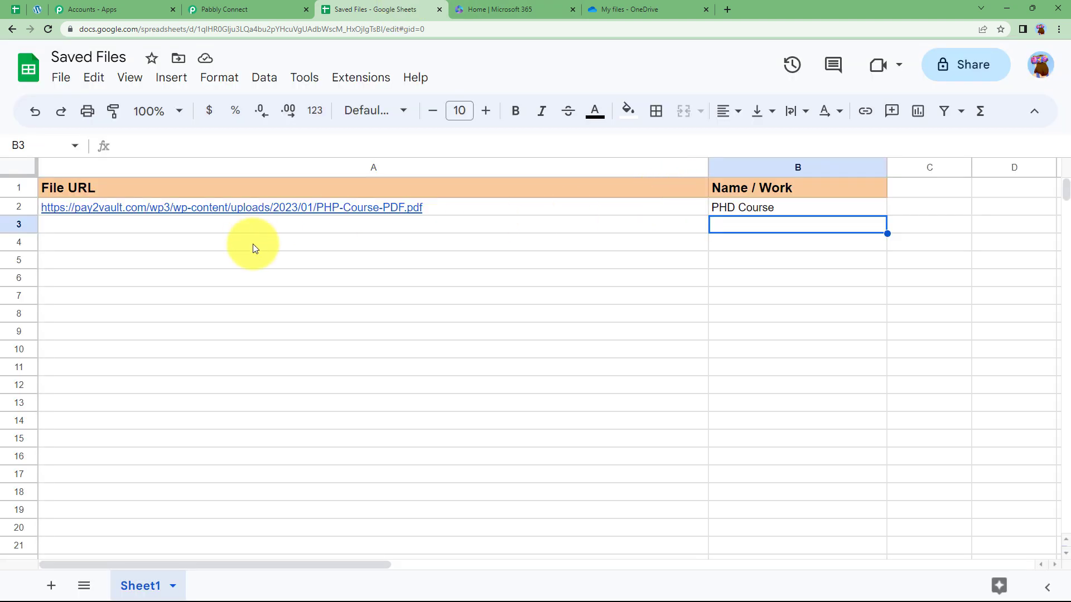
left_click(223, 10)
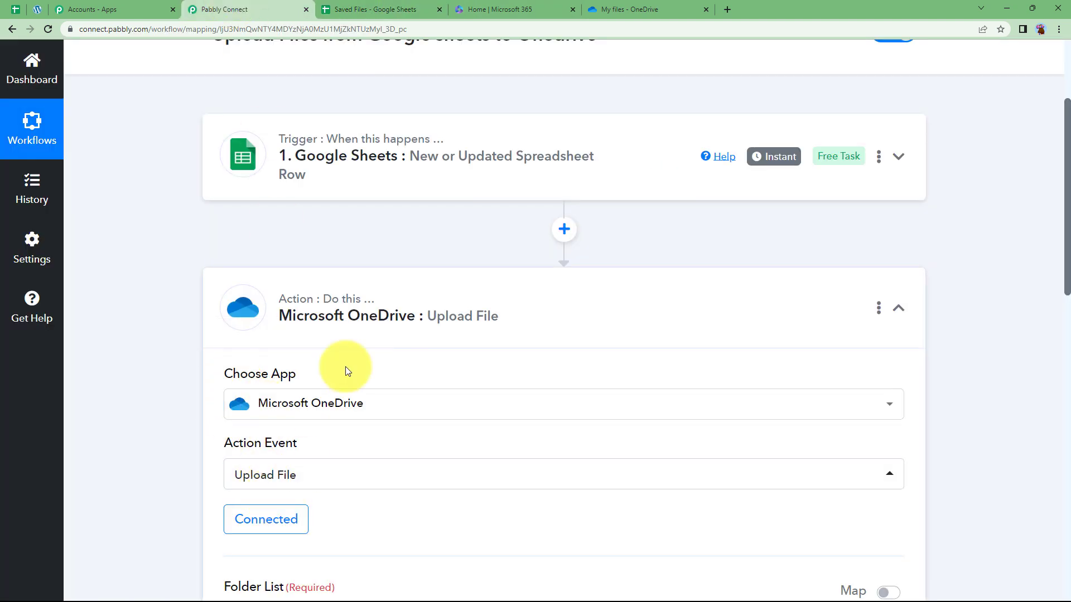
left_click(357, 11)
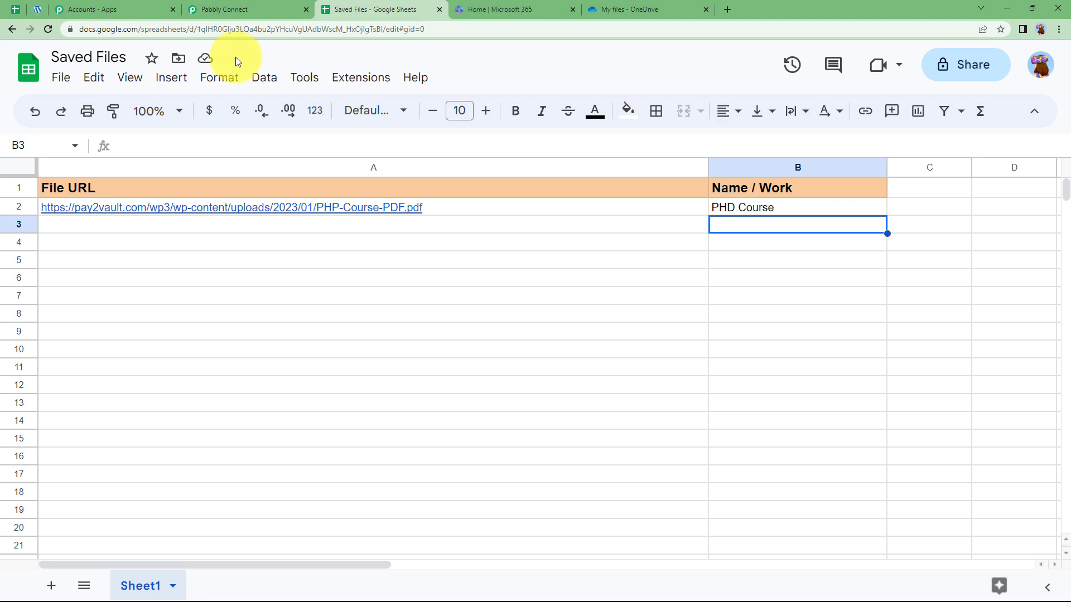
left_click(348, 78)
mouse_move(502, 241)
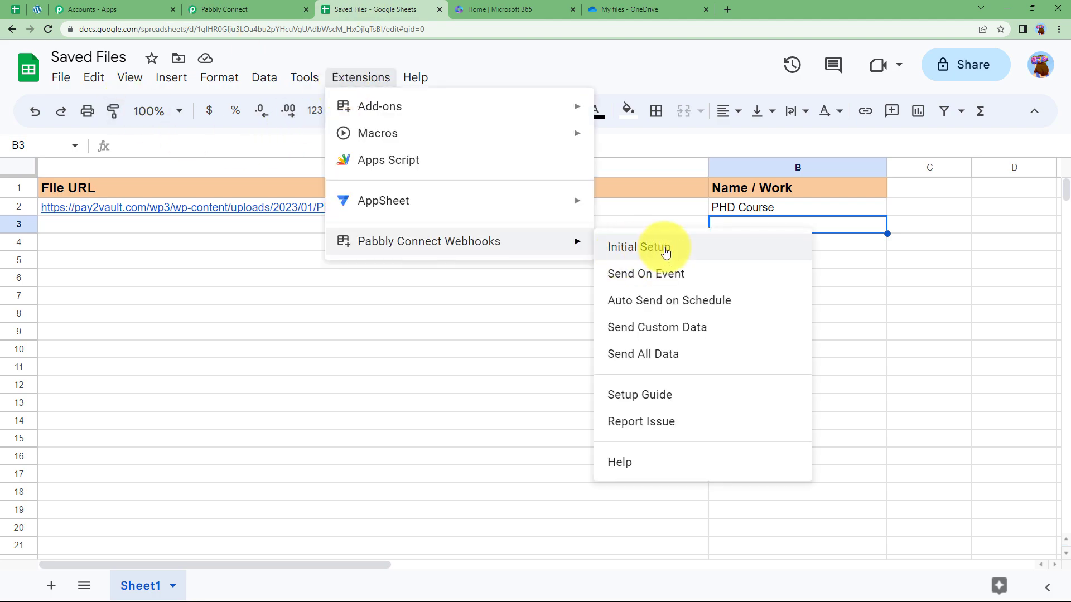
left_click(665, 281)
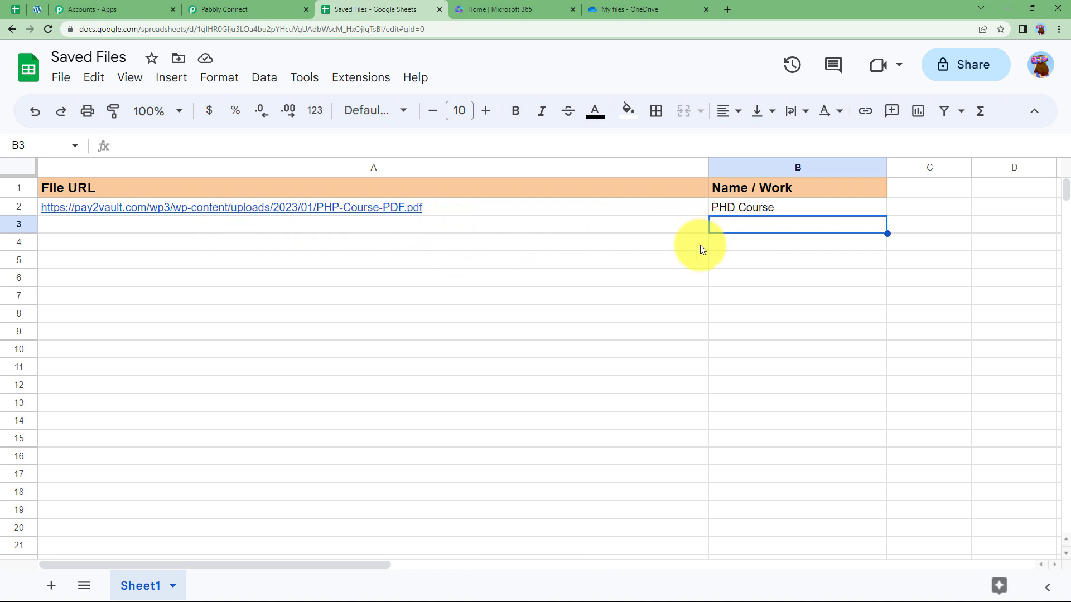
Step: Open the OneDrive destination folder list and compare it with the folder names in OneDrive
left_click(234, 9)
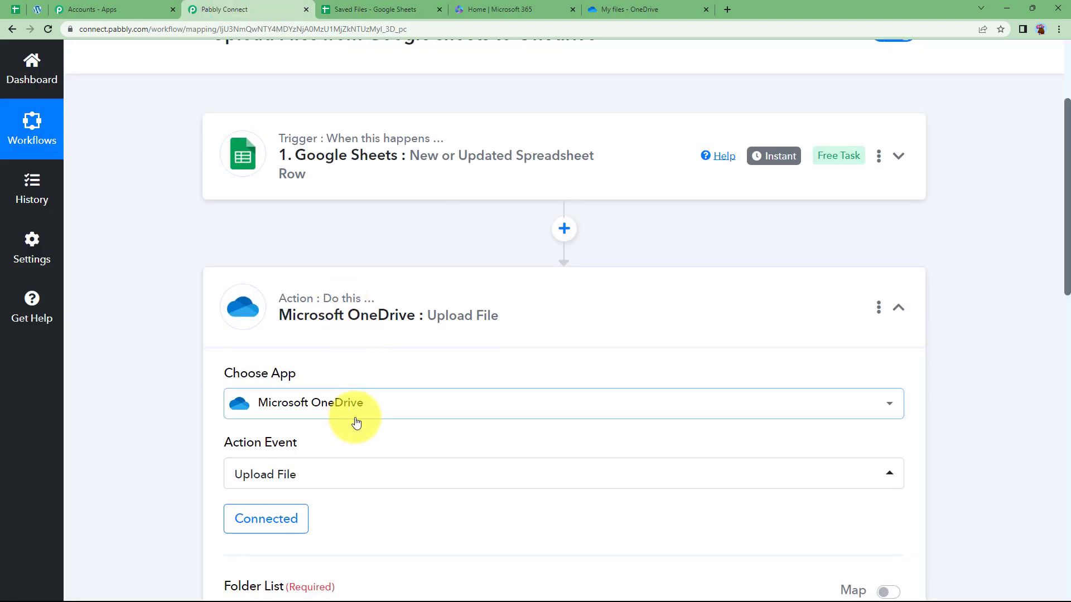
scroll(358, 402, "down", 2)
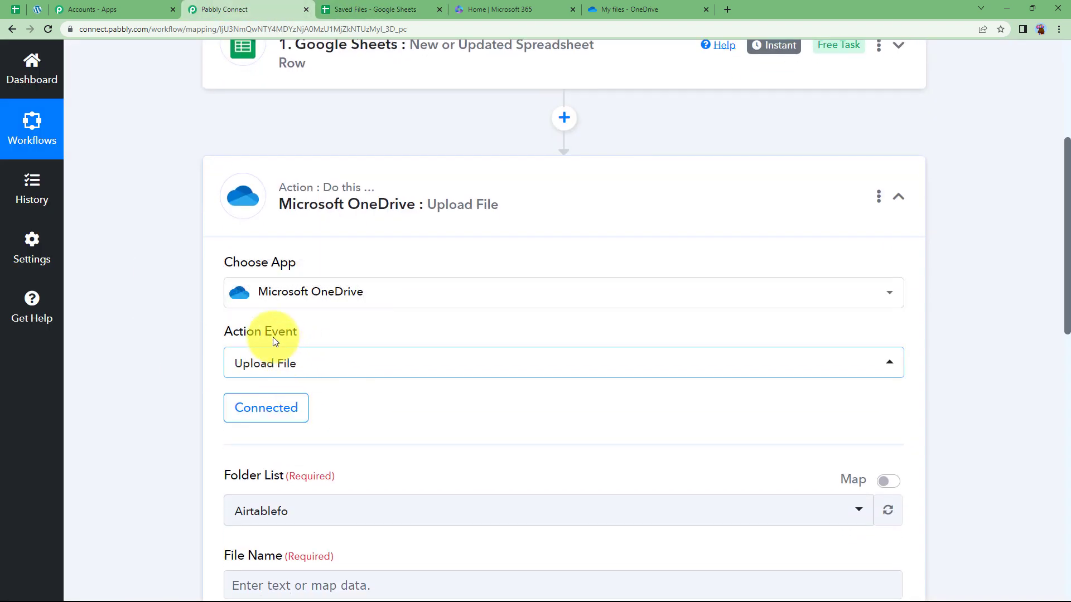
scroll(334, 379, "down", 4)
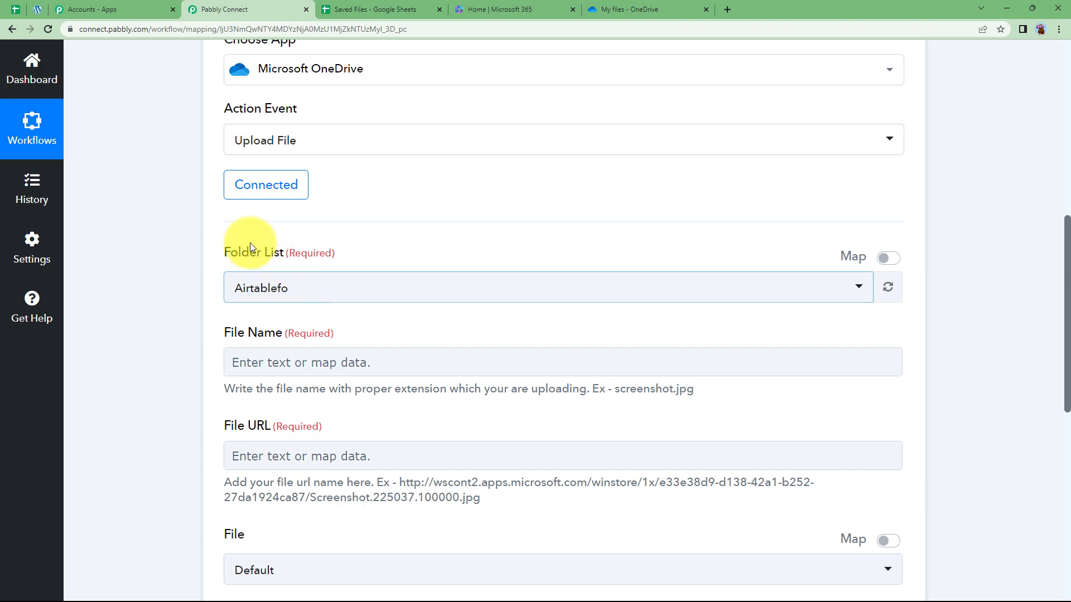
left_click(312, 285)
scroll(173, 343, "down", 4)
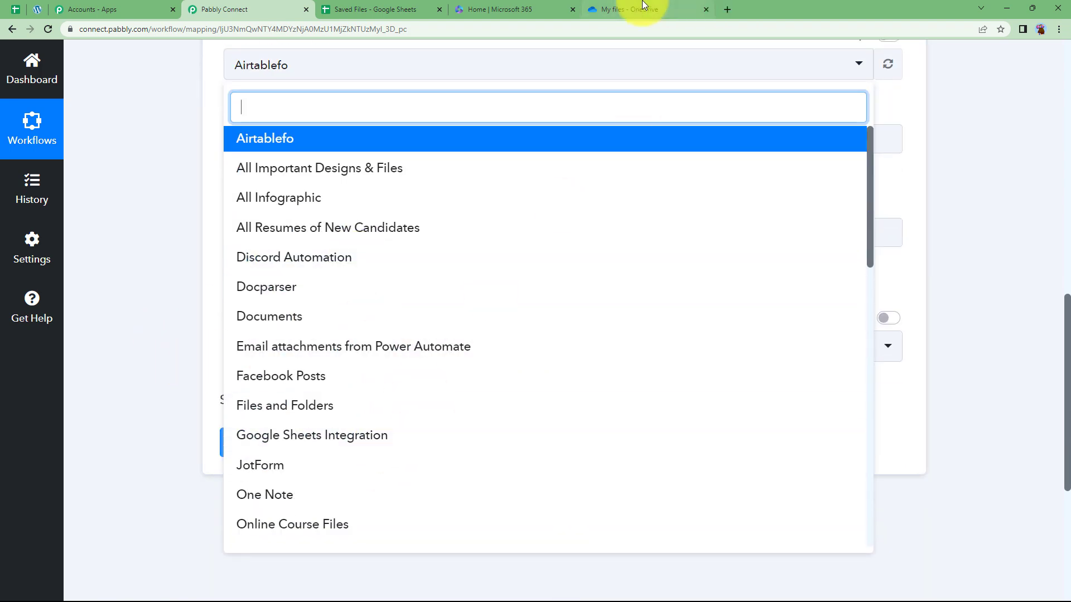
left_click(641, 8)
scroll(363, 441, "down", 6)
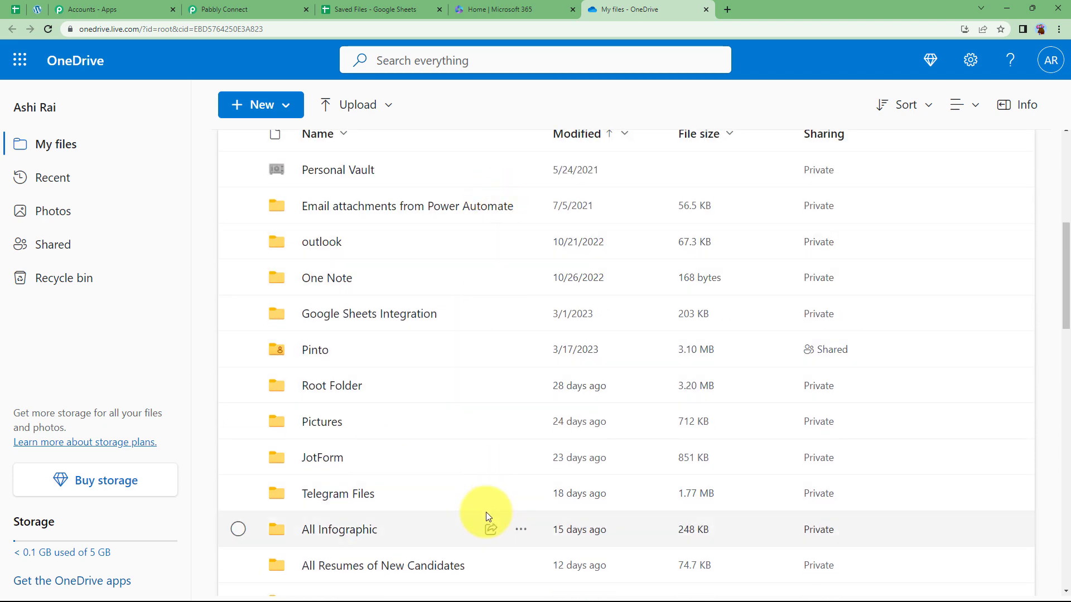
left_click(259, 9)
Step: Search 'file' in the Folder List and choose 'Files and Folders'
scroll(410, 290, "down", 10)
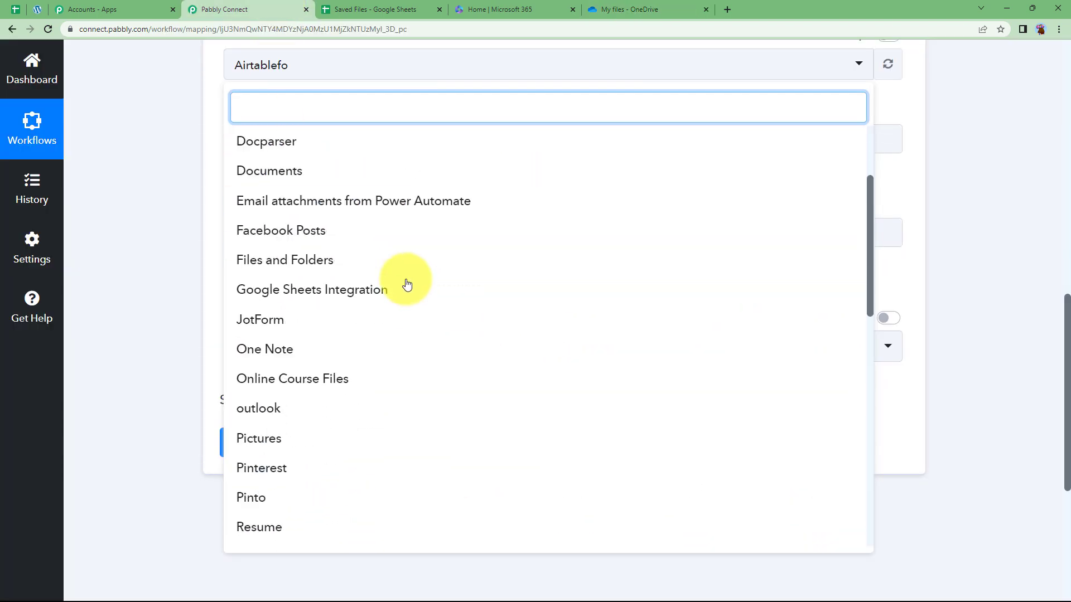
scroll(409, 329, "down", 5)
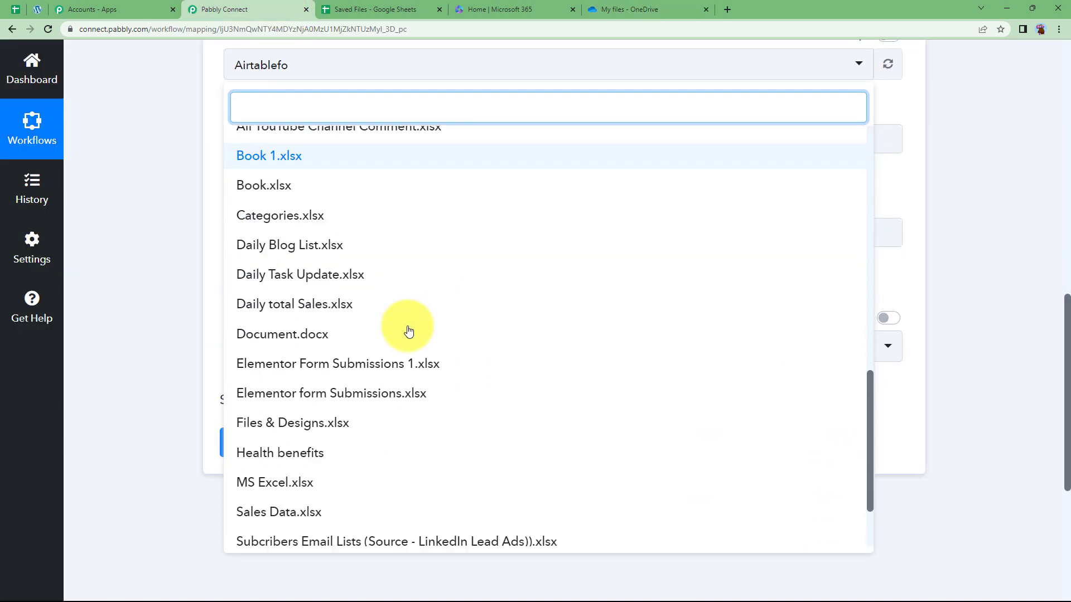
scroll(395, 333, "up", 12)
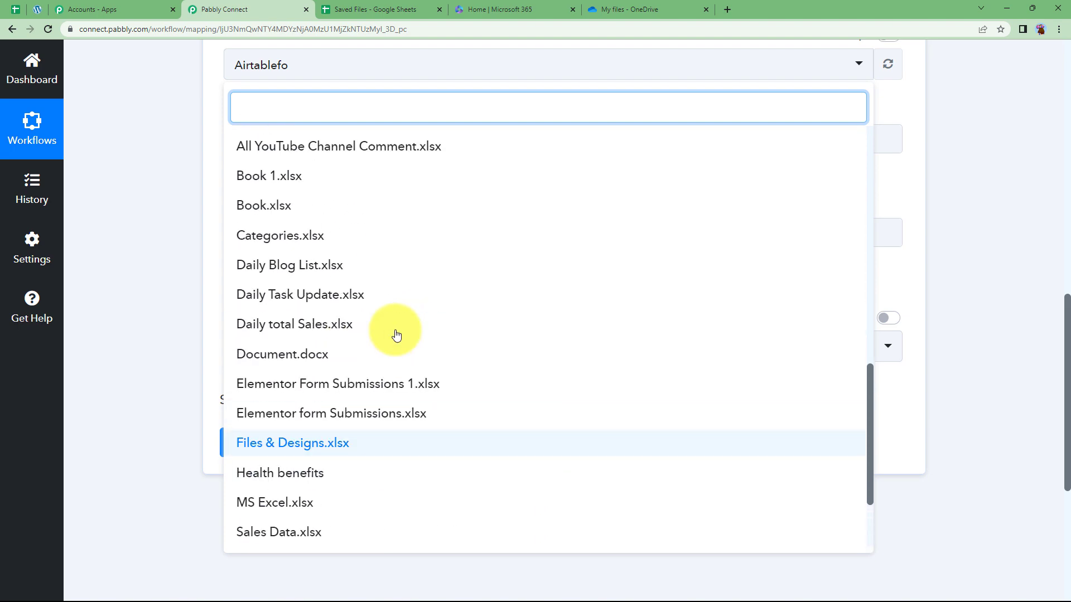
type("file")
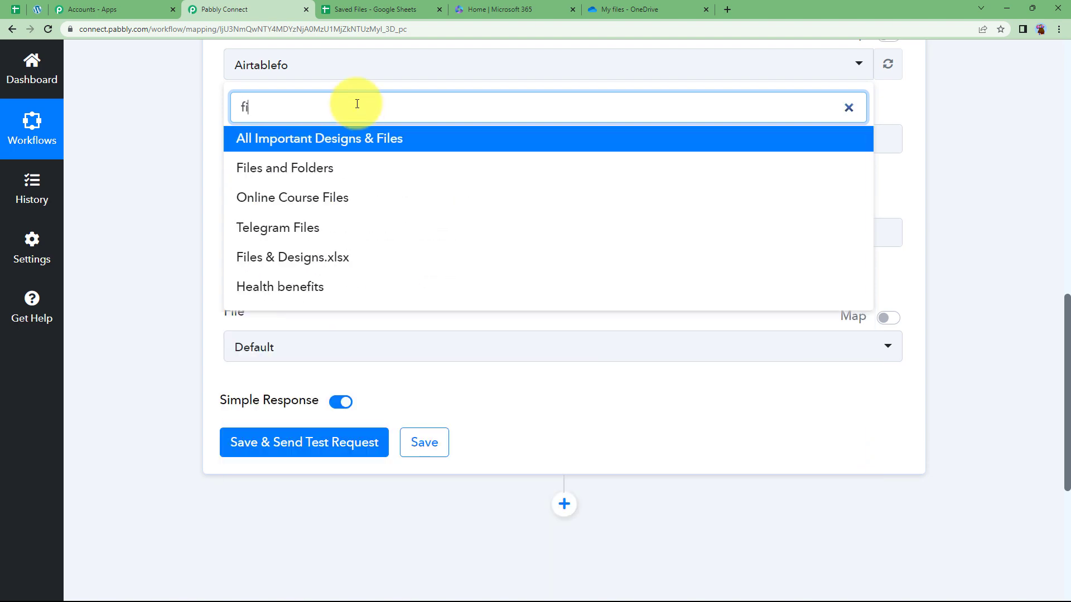
left_click(267, 174)
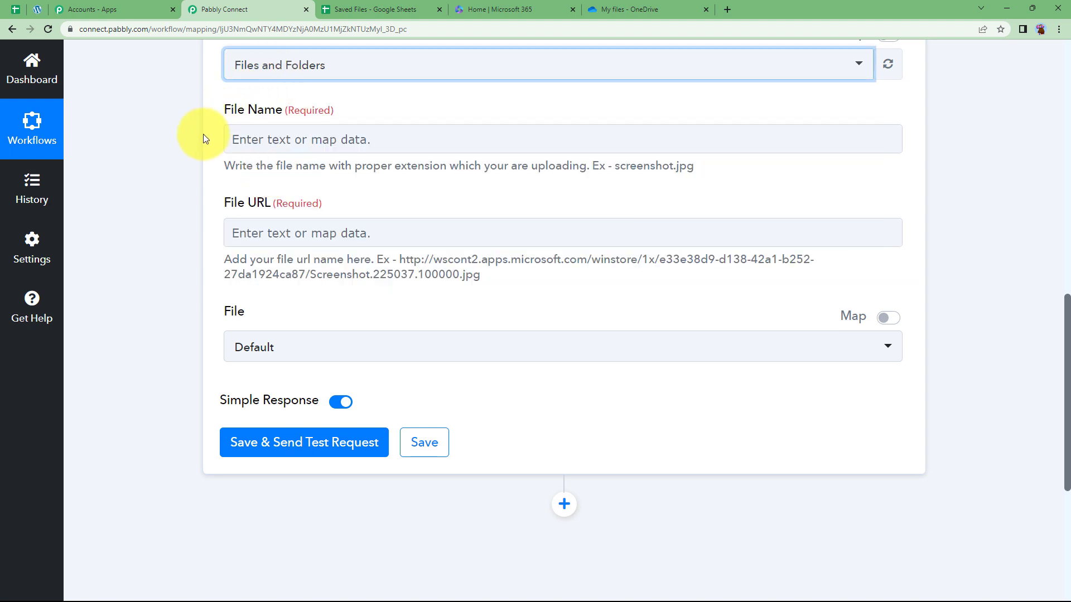
scroll(179, 146, "up", 3)
Step: Map the Google Sheets row's Name / Work value into the File Name field
left_click(249, 299)
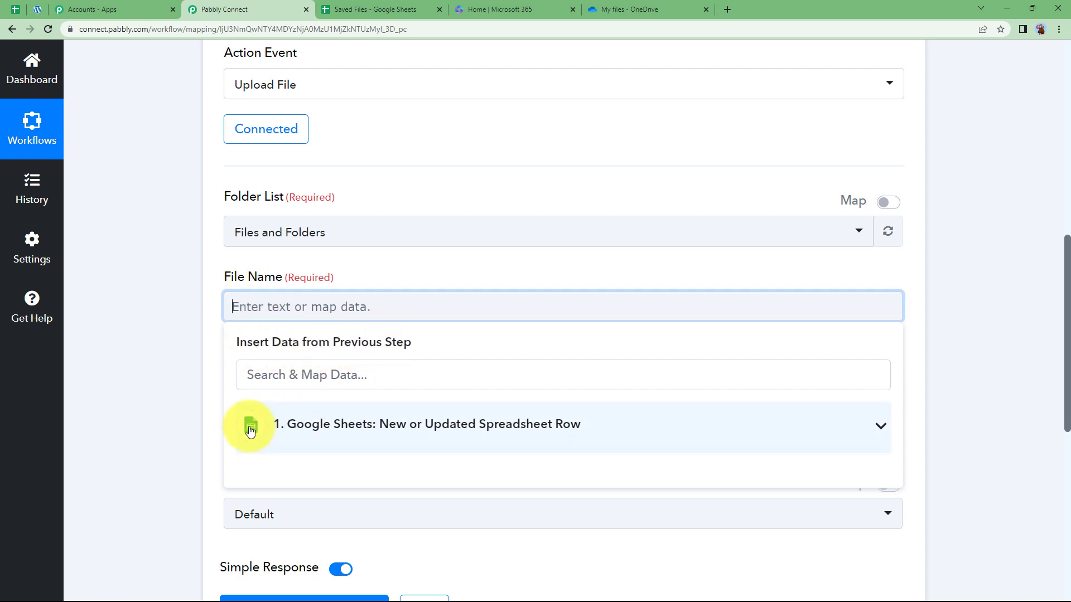
left_click(563, 440)
scroll(156, 355, "down", 2)
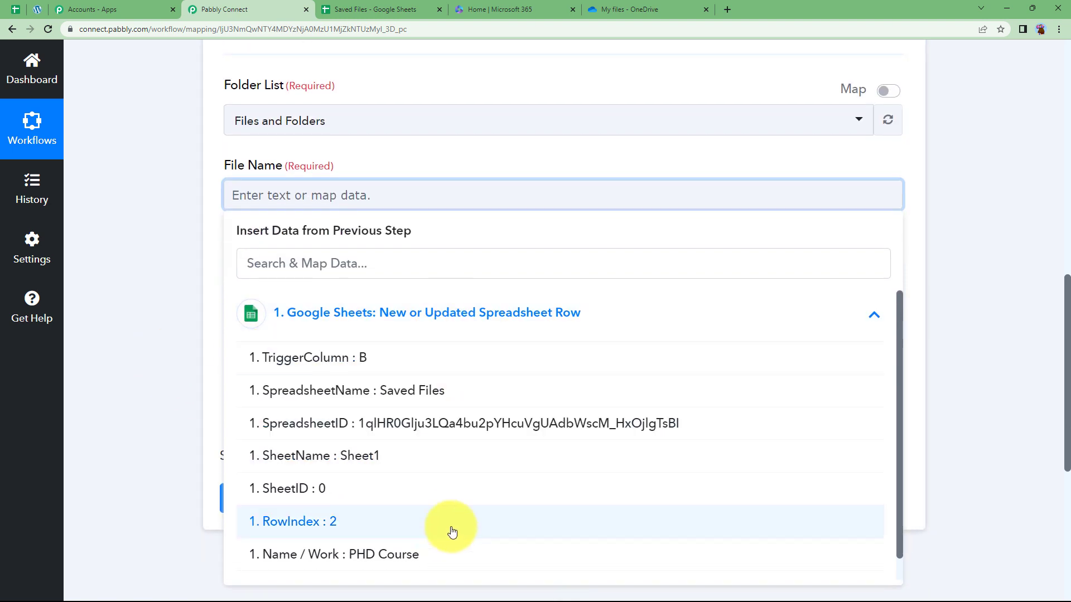
scroll(443, 510, "down", 1)
left_click(410, 527)
left_click(387, 194)
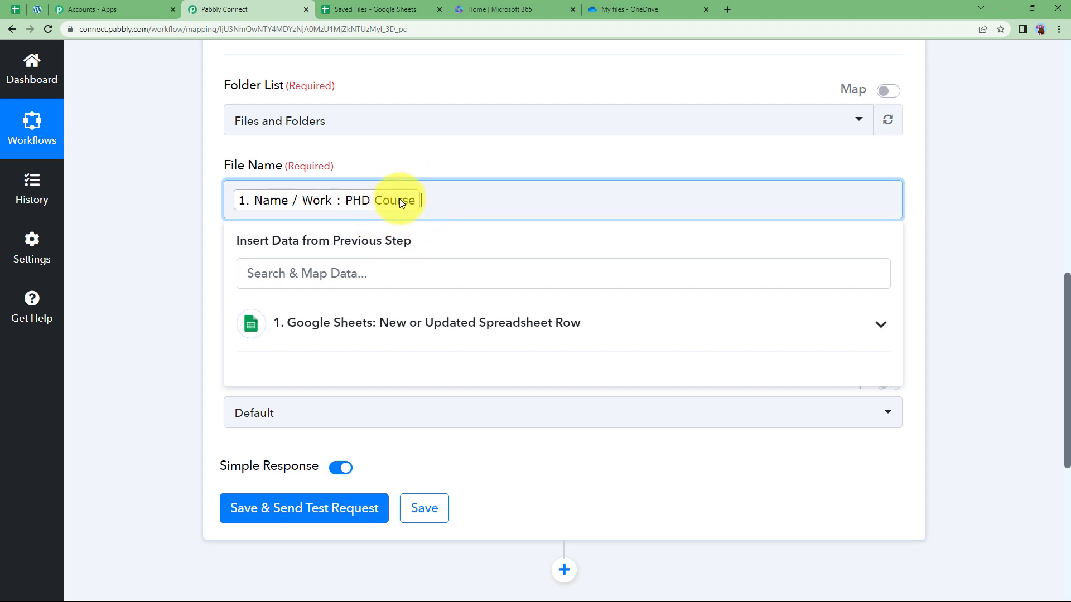
left_click(190, 233)
Step: Map the row's File URL value into File URL and keep File set to Default
left_click(265, 292)
left_click(273, 416)
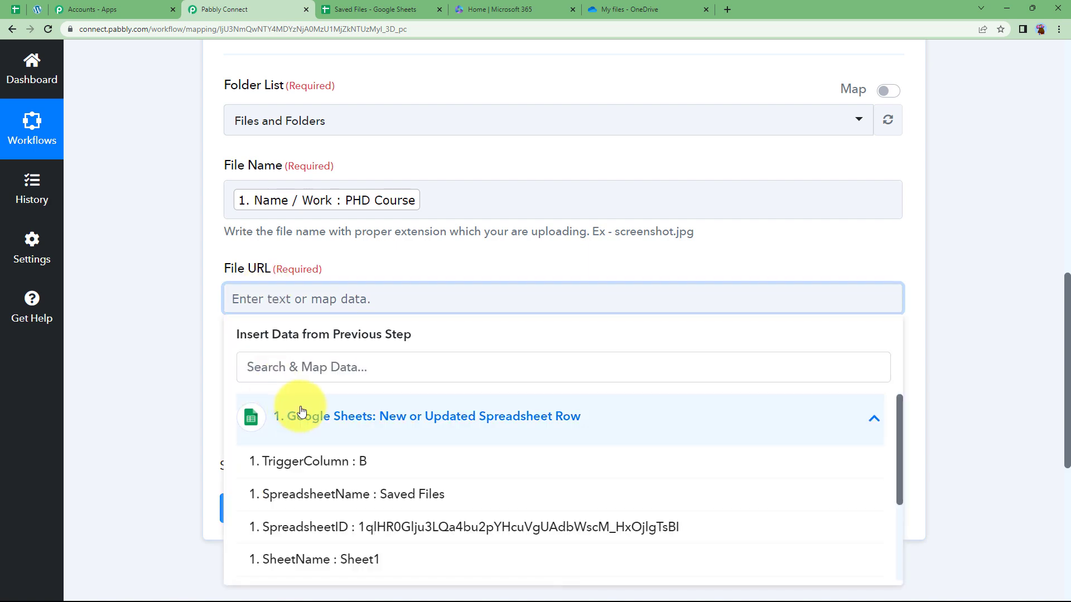
scroll(199, 458, "down", 5)
left_click(400, 411)
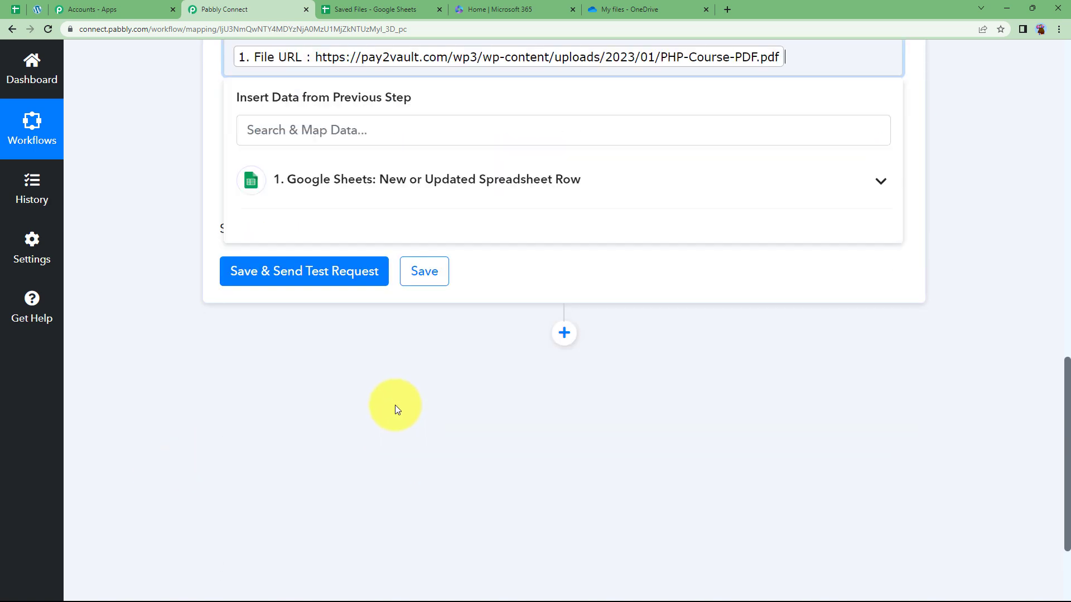
left_click(143, 166)
left_click(274, 184)
left_click(252, 248)
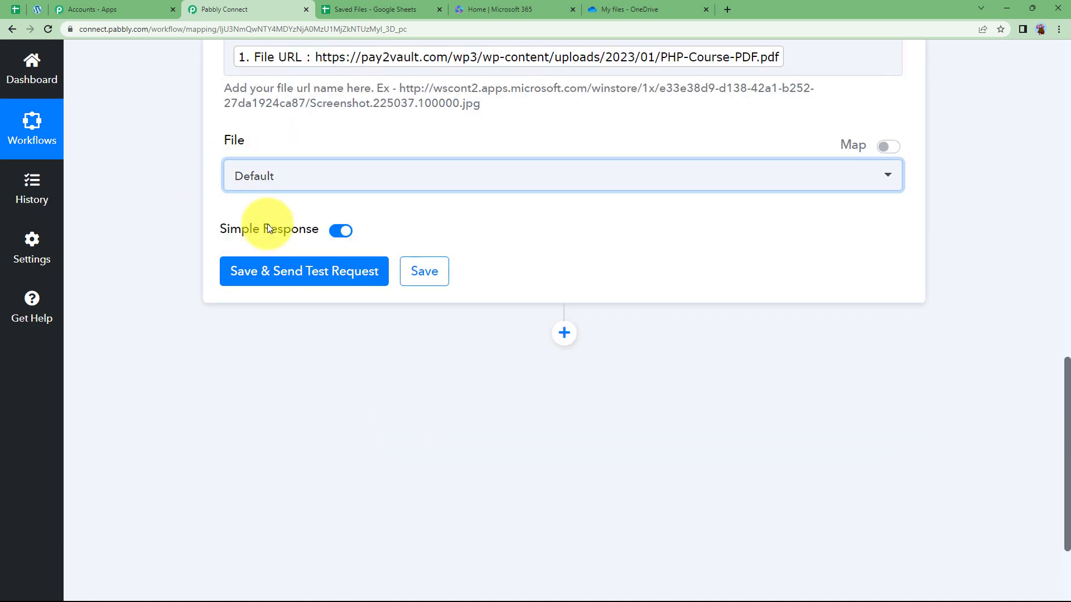
Step: Save the OneDrive upload step, send a test request returning status 202, then collapse the step
left_click(267, 283)
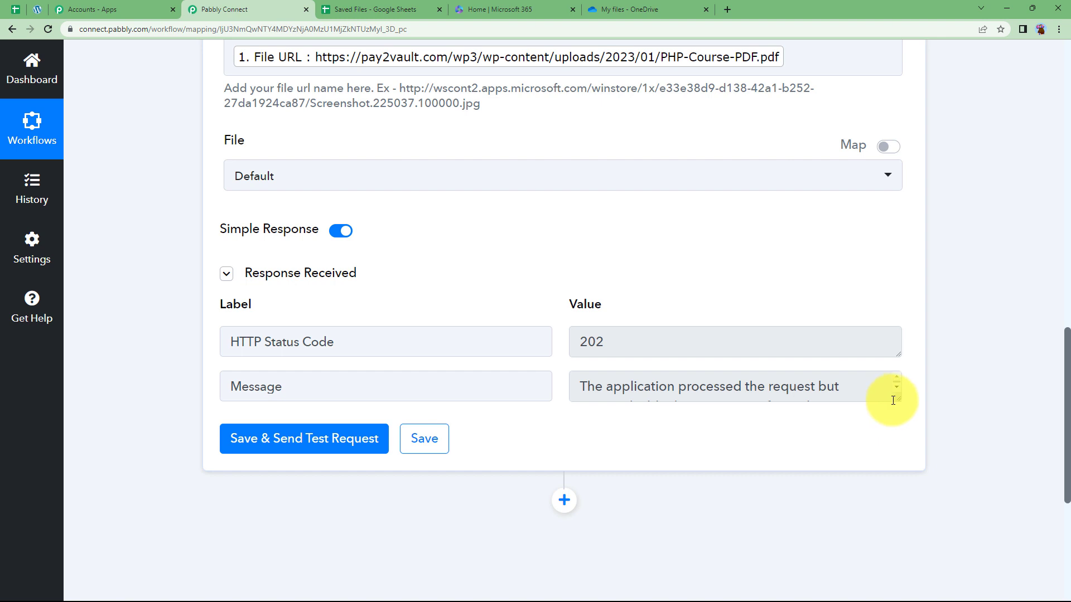
left_click_drag(895, 413, 896, 451)
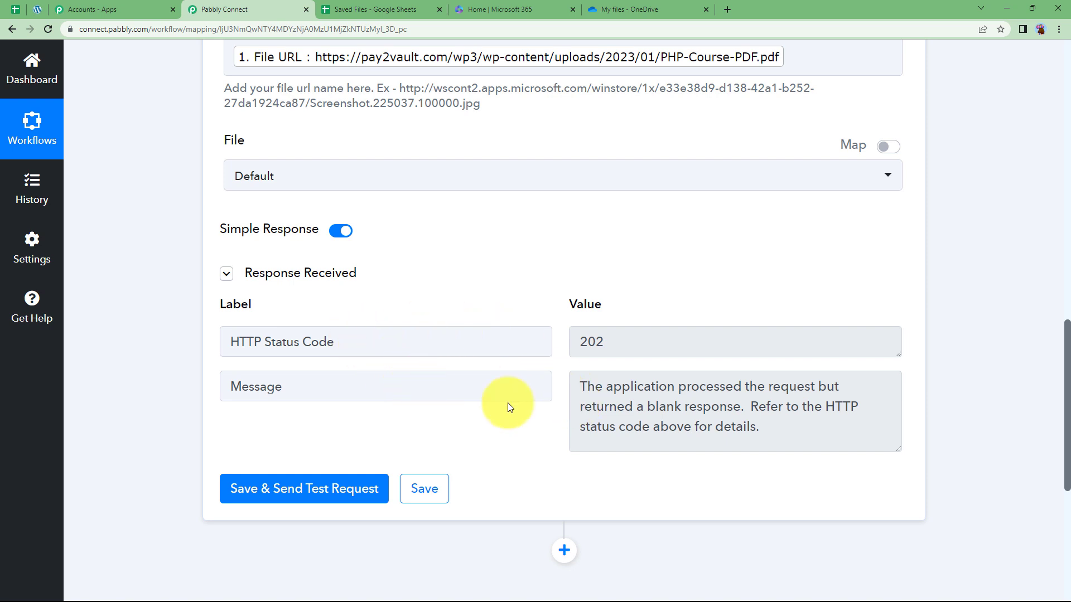
left_click_drag(747, 410, 580, 407)
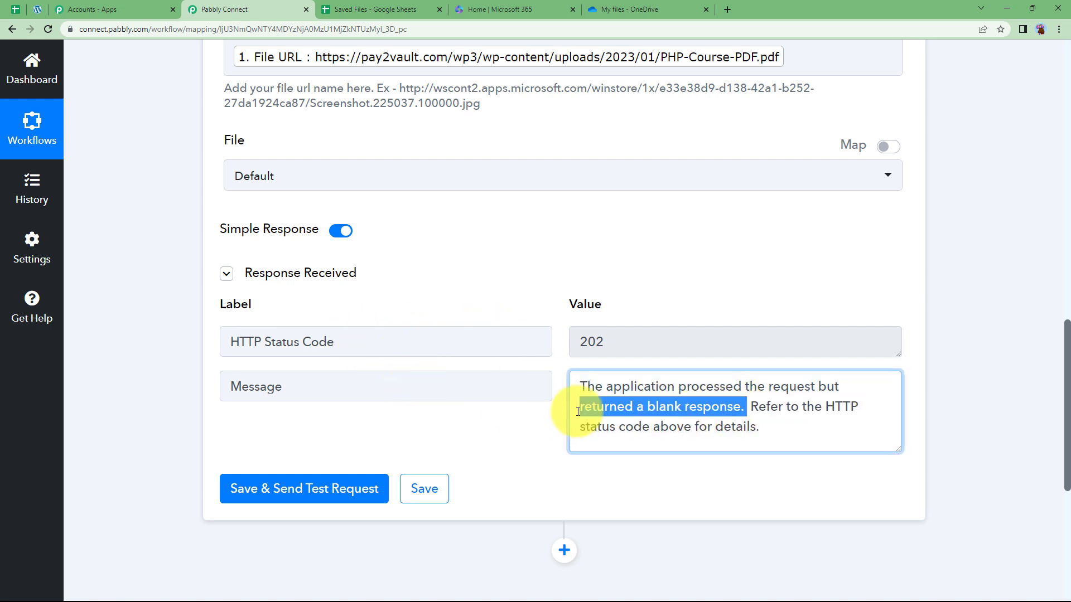
left_click(586, 444)
left_click(517, 446)
scroll(528, 435, "up", 11)
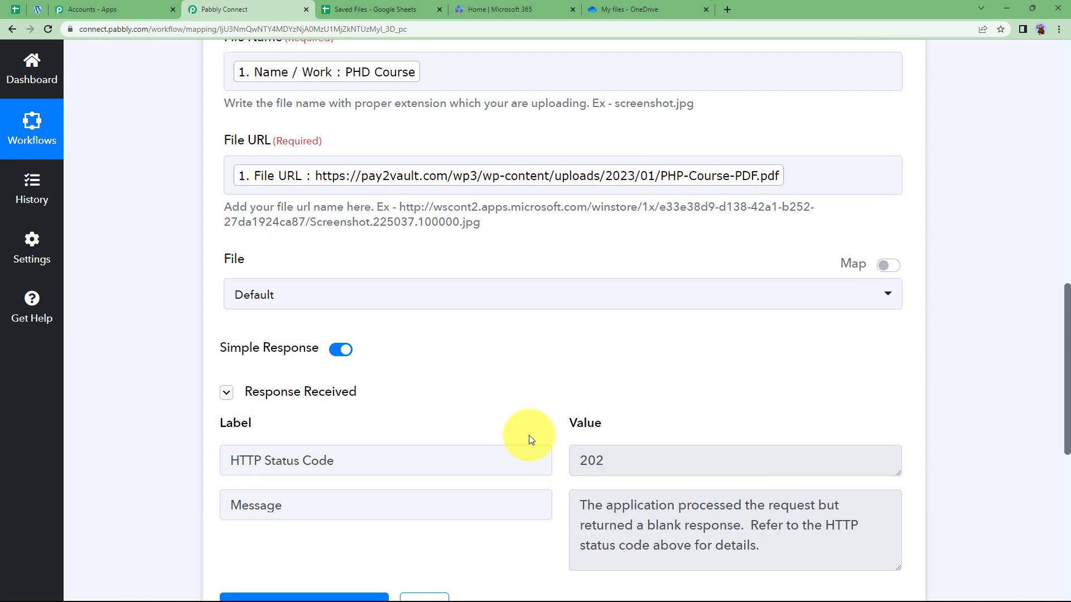
left_click(334, 299)
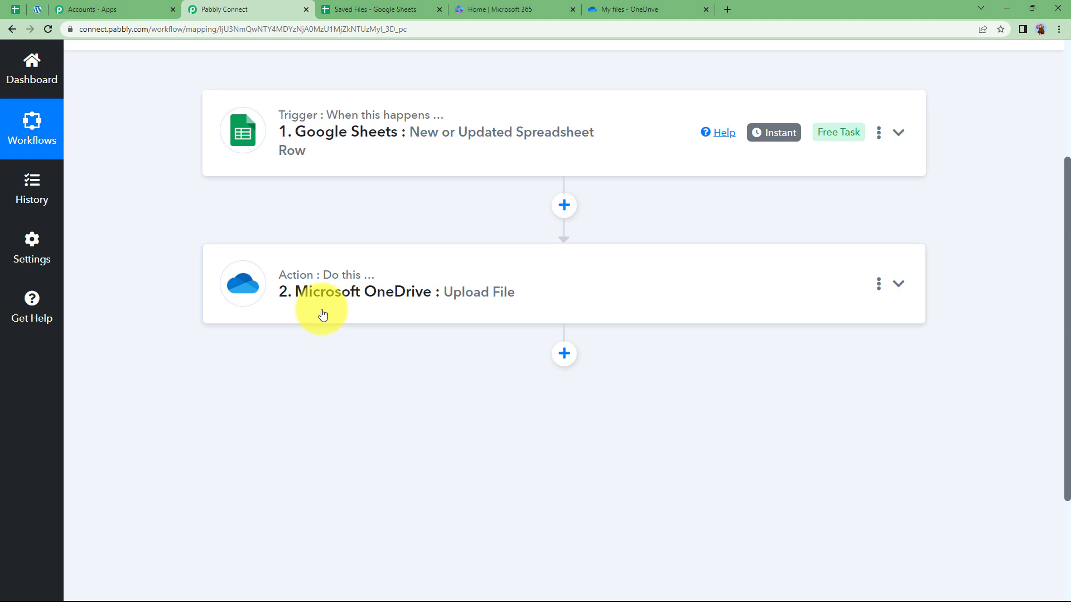
Step: Check OneDrive's Files and Folders folder for the uploaded PHD Course file, then return to Pabbly Connect
left_click(599, 7)
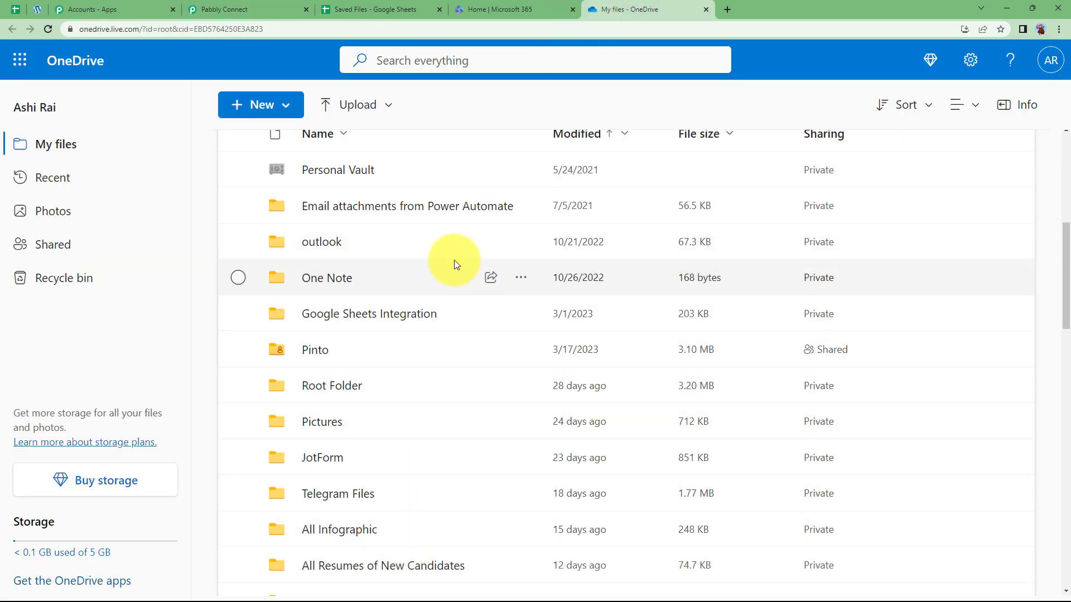
scroll(453, 262, "up", 2)
scroll(454, 290, "down", 10)
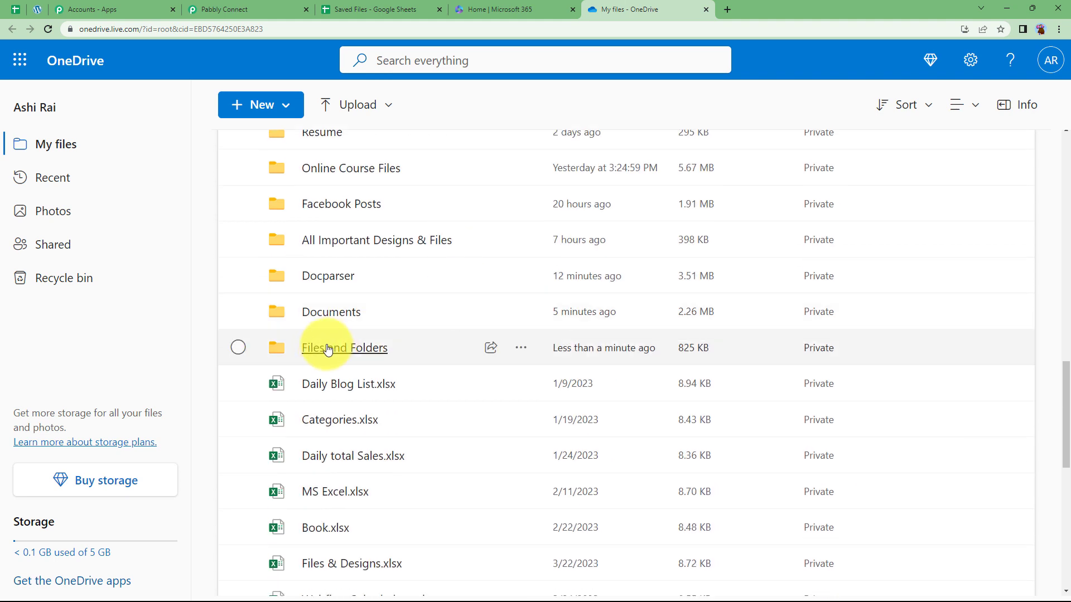
left_click(327, 348)
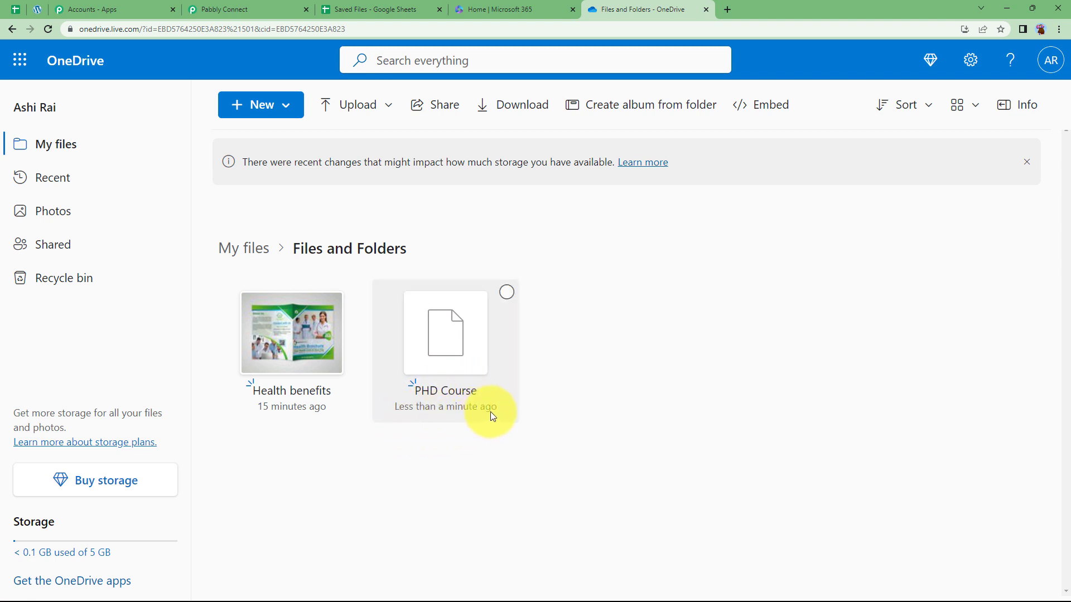
left_click(215, 9)
Step: Collapse the OneDrive upload step, glance at the Saved Files sheet, and toggle the Google Sheets trigger card
scroll(139, 178, "up", 8)
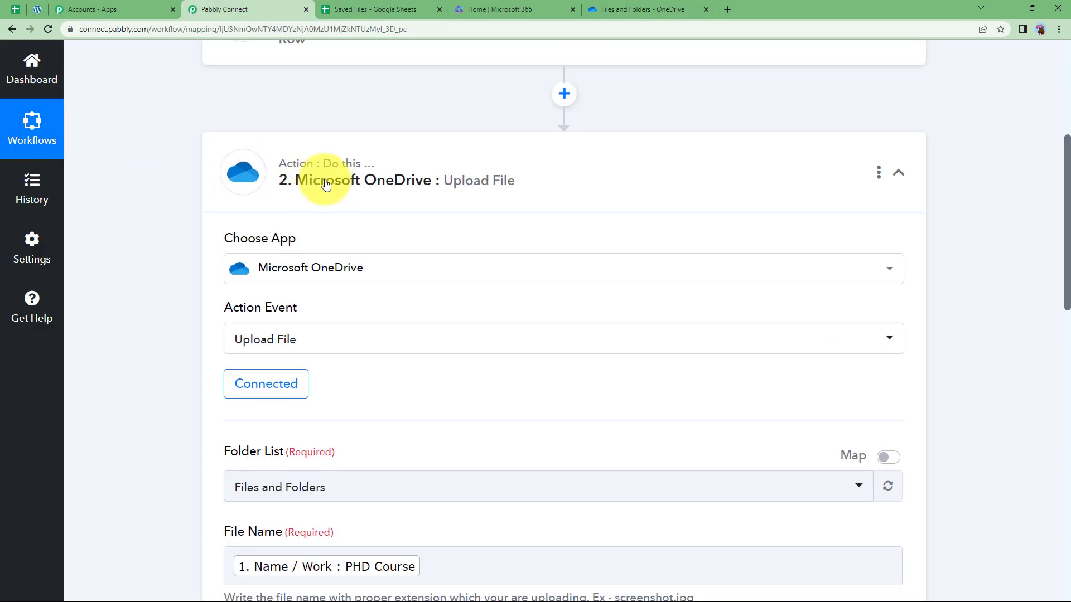
left_click(321, 178)
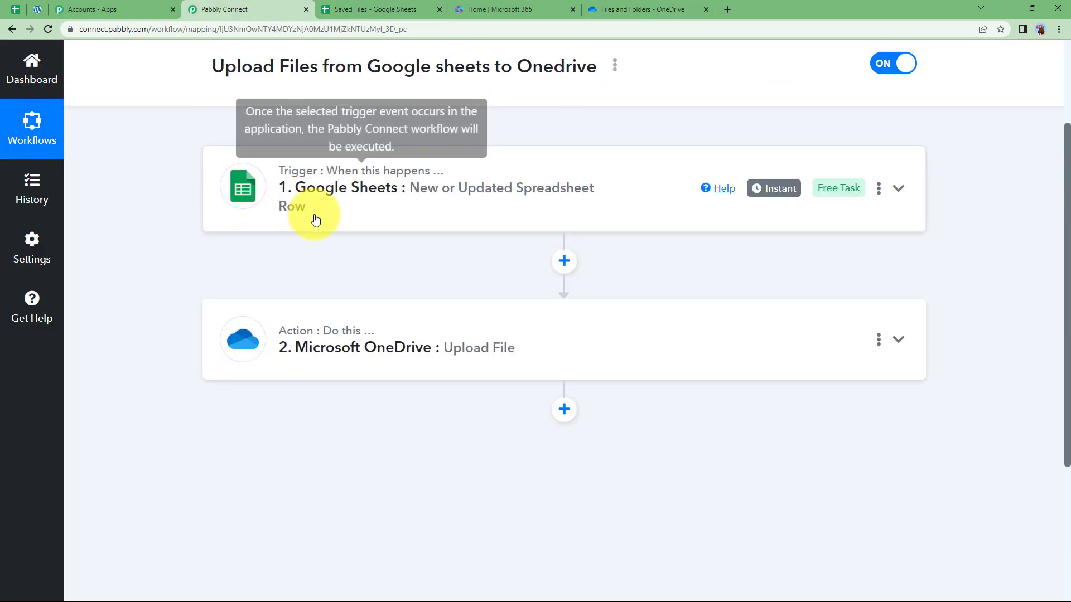
left_click(352, 9)
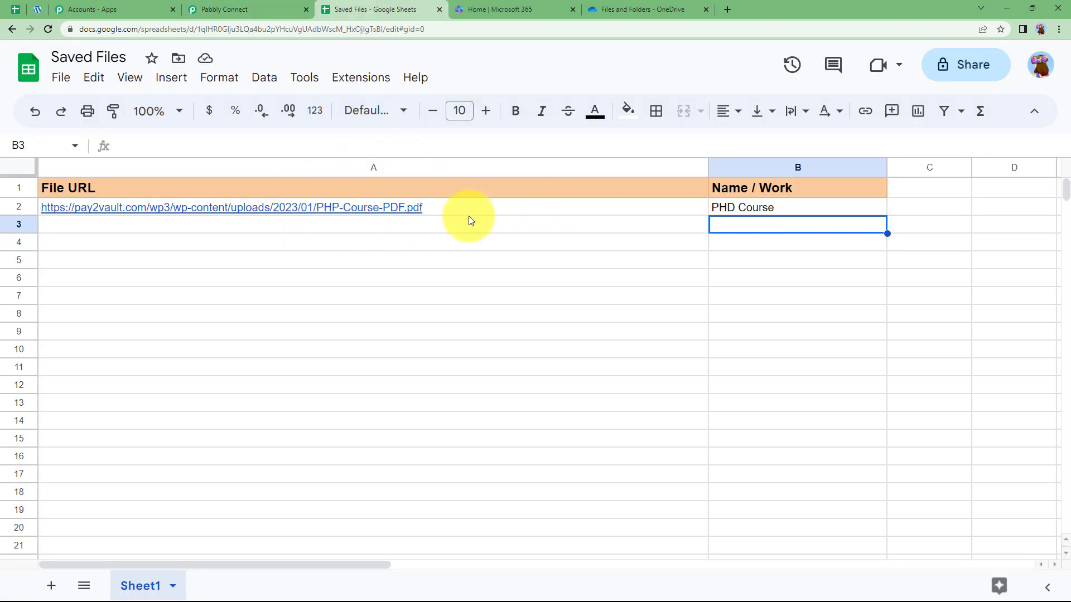
mouse_move(468, 216)
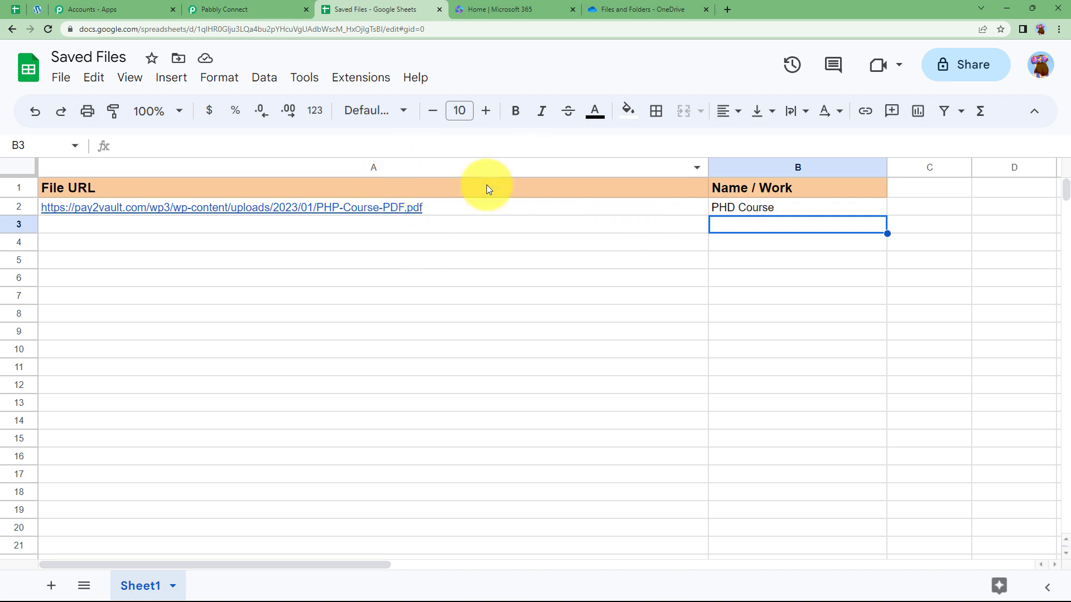
left_click(199, 4)
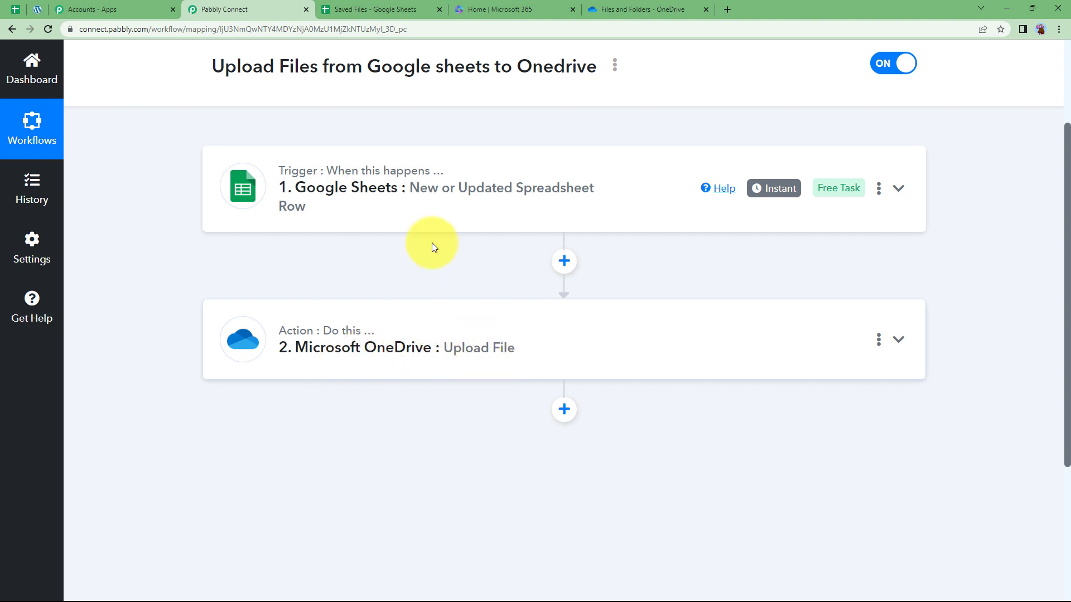
left_click(414, 220)
left_click(401, 217)
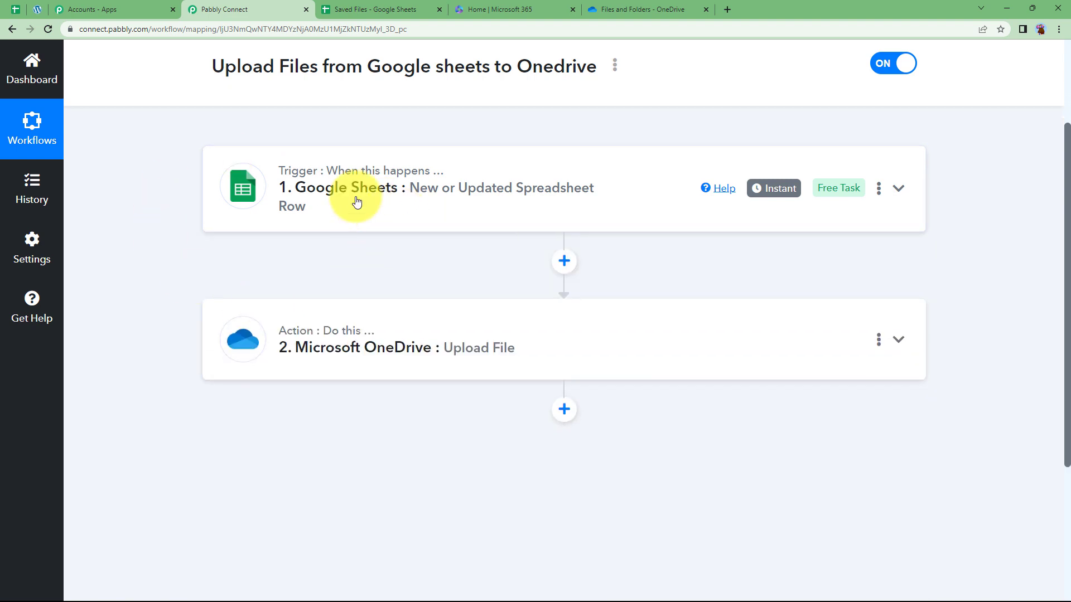